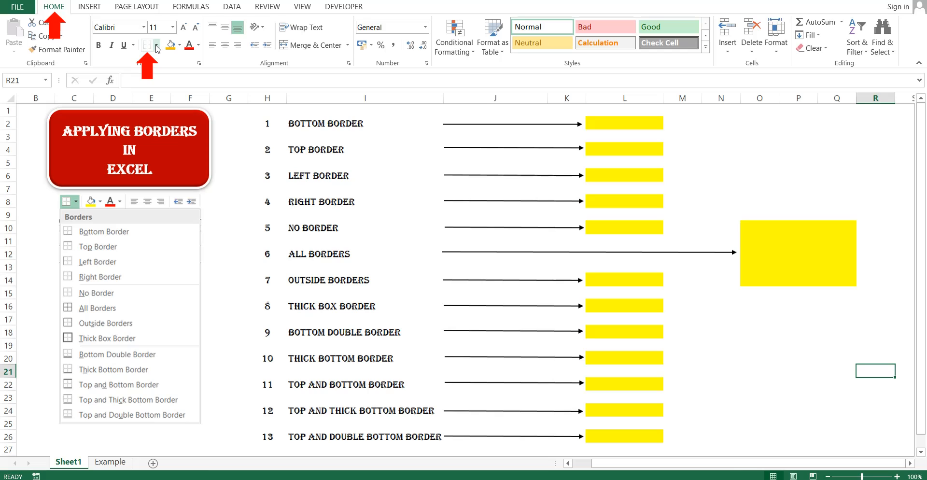
# Look over the Borders list, the border options picture and the 13 labels in column I.
pyautogui.click(157, 45)
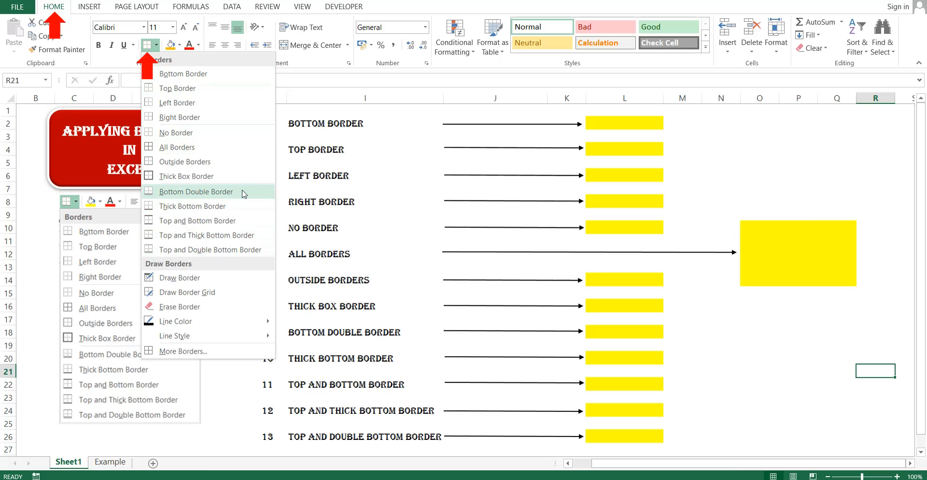
pyautogui.click(818, 177)
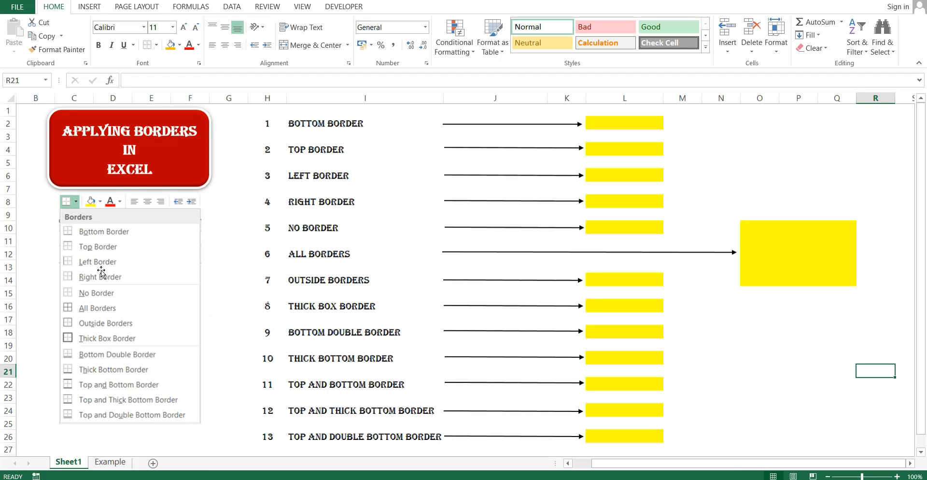
pyautogui.click(99, 236)
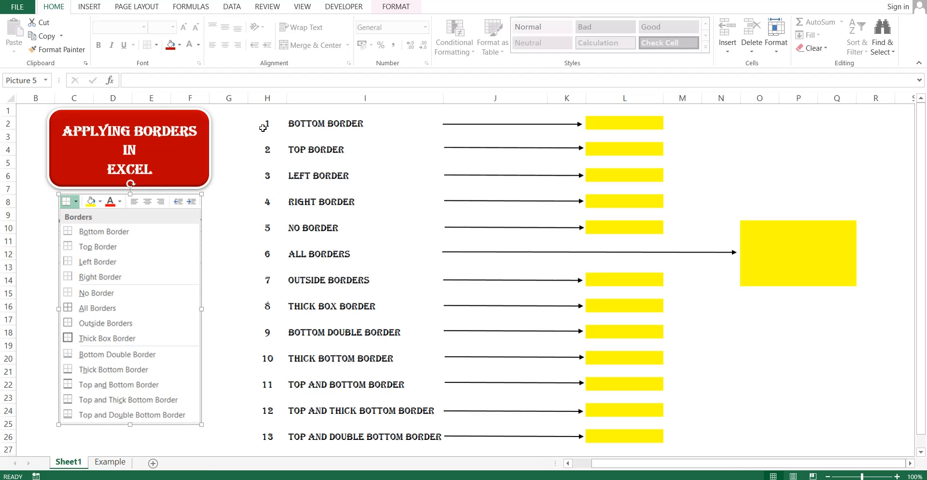
pyautogui.click(306, 126)
pyautogui.hotkey('ctrl', 'shift', 'Down')
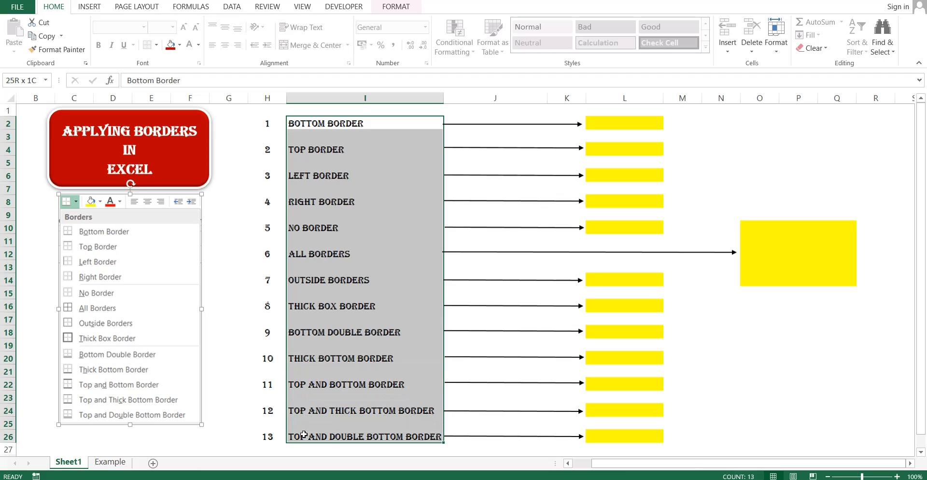
pyautogui.click(837, 151)
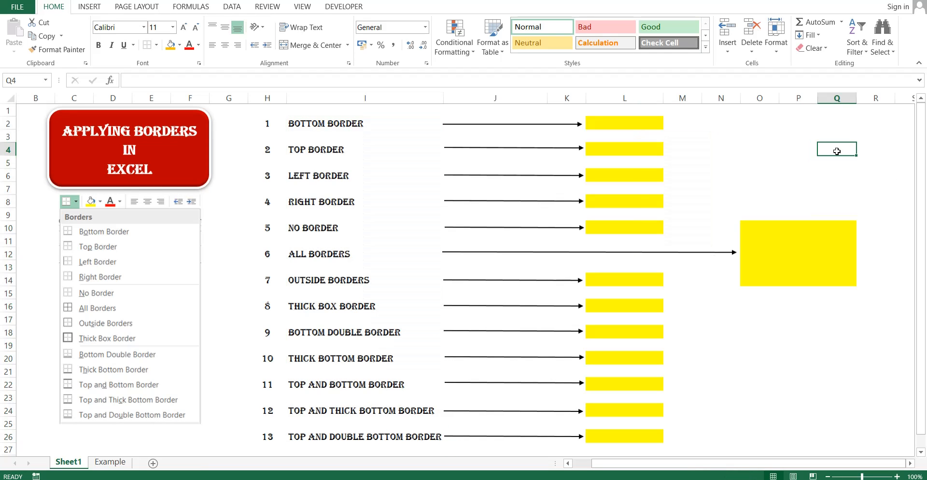
pyautogui.click(326, 121)
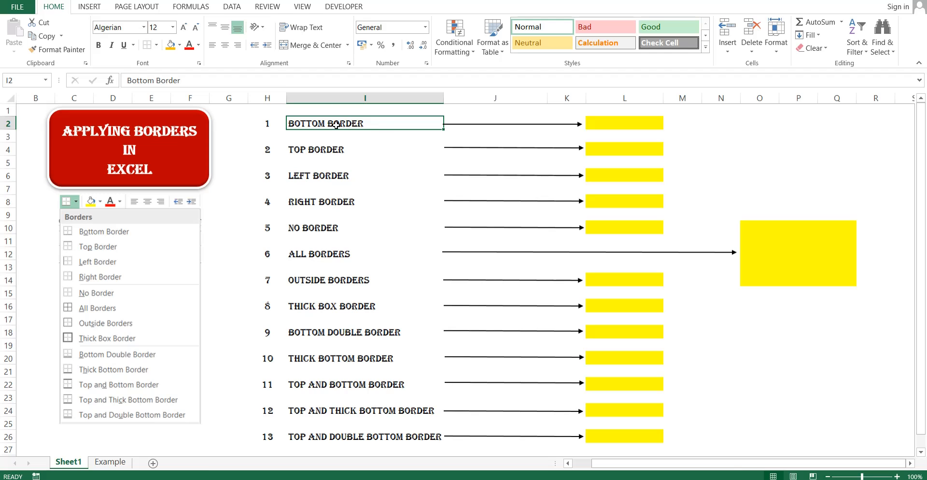
pyautogui.click(367, 99)
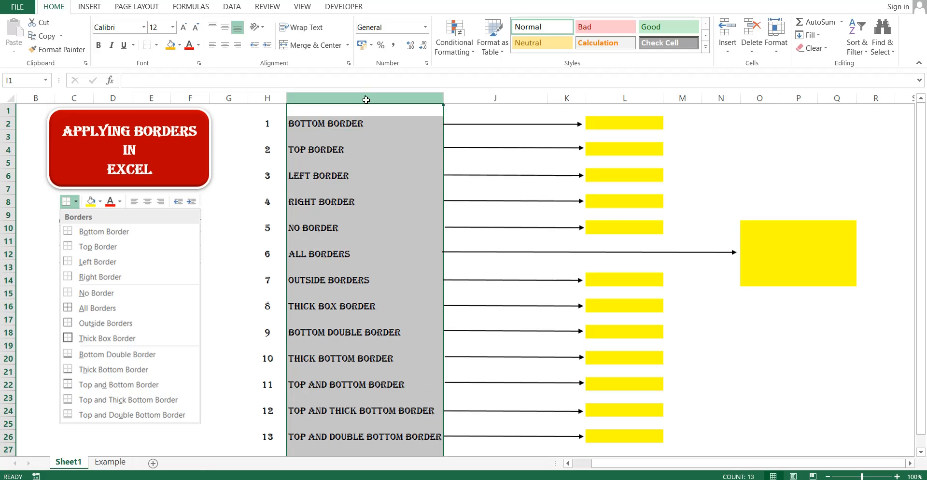
# Match the labels to their yellow cells L2, L4, L6, L8 and L10.
pyautogui.click(605, 122)
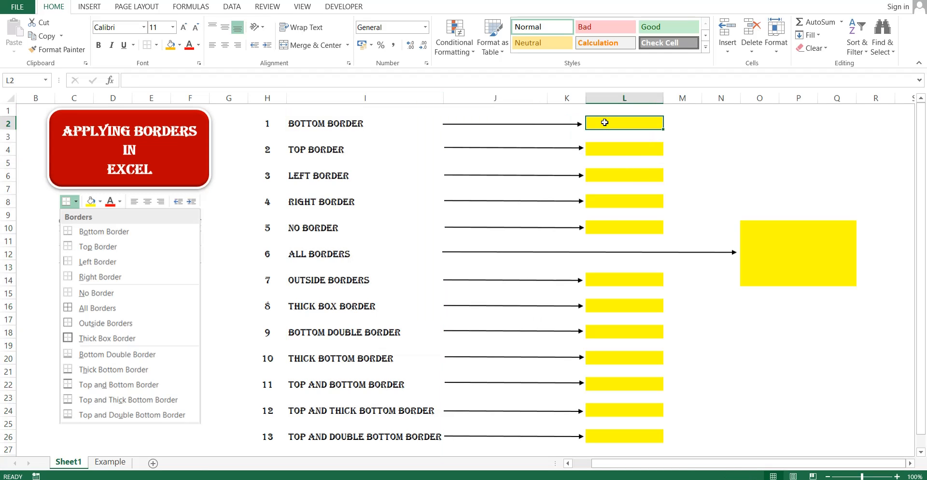
pyautogui.click(606, 149)
pyautogui.click(605, 178)
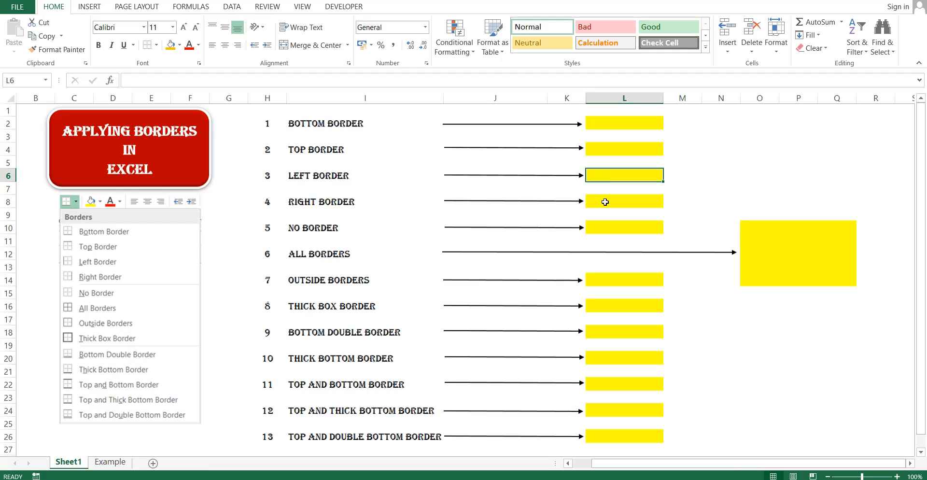
pyautogui.click(605, 202)
pyautogui.click(601, 226)
pyautogui.click(610, 123)
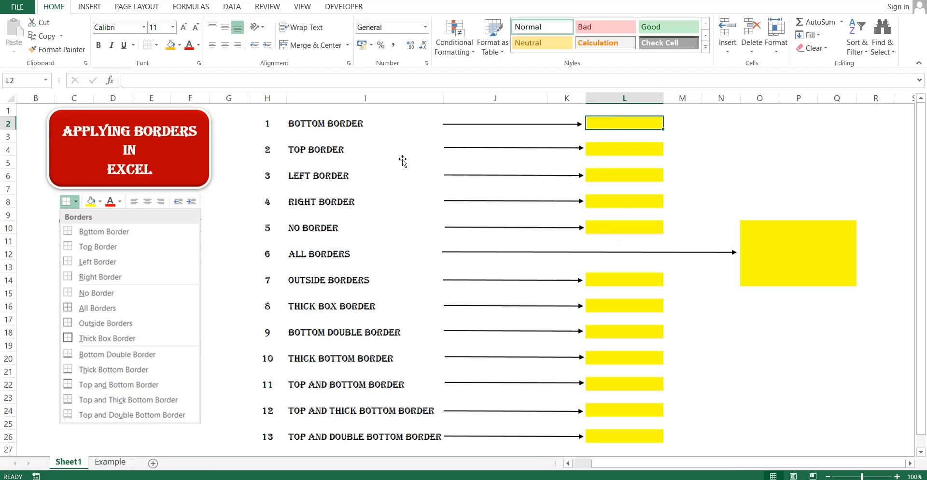
pyautogui.click(298, 124)
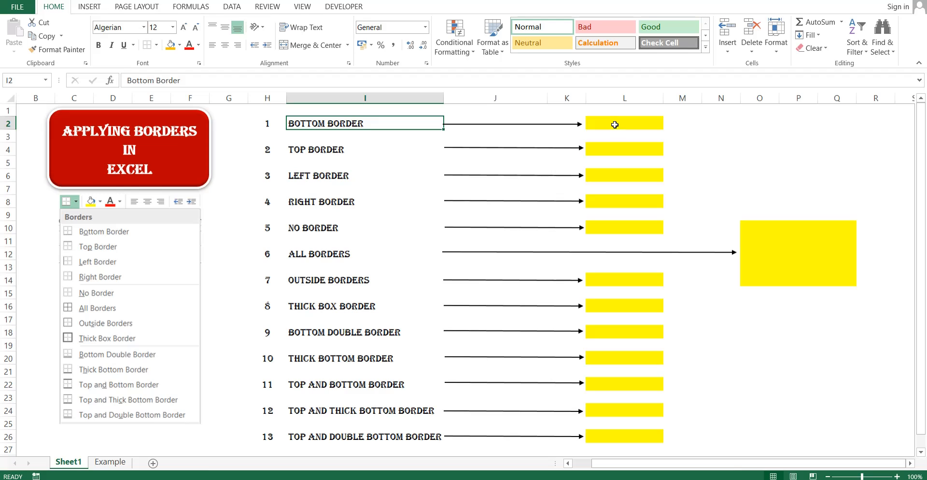
pyautogui.click(615, 126)
pyautogui.click(611, 148)
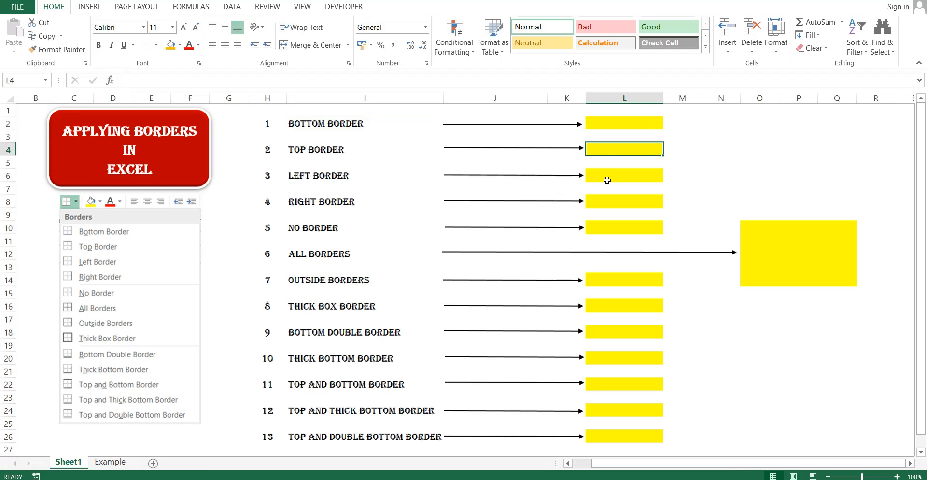
pyautogui.click(608, 180)
pyautogui.click(609, 205)
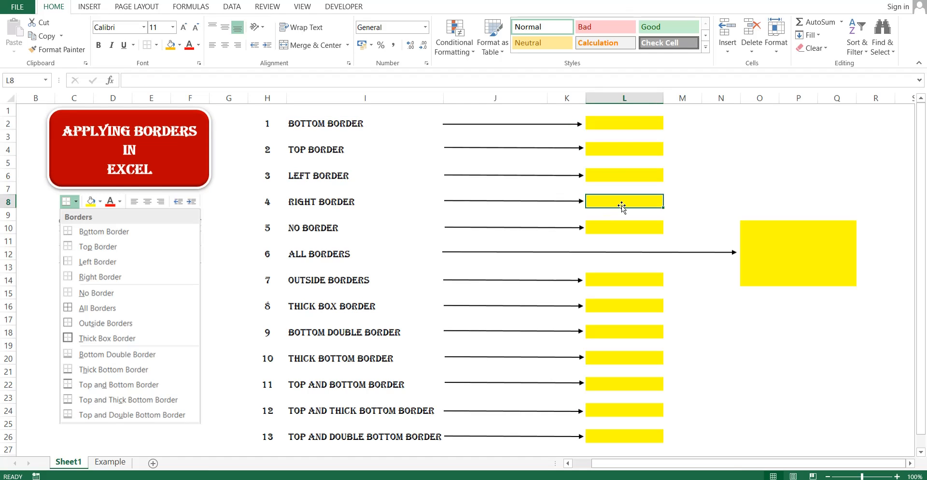
# Apply a Bottom Border to yellow cell L2 and check the result.
pyautogui.click(614, 125)
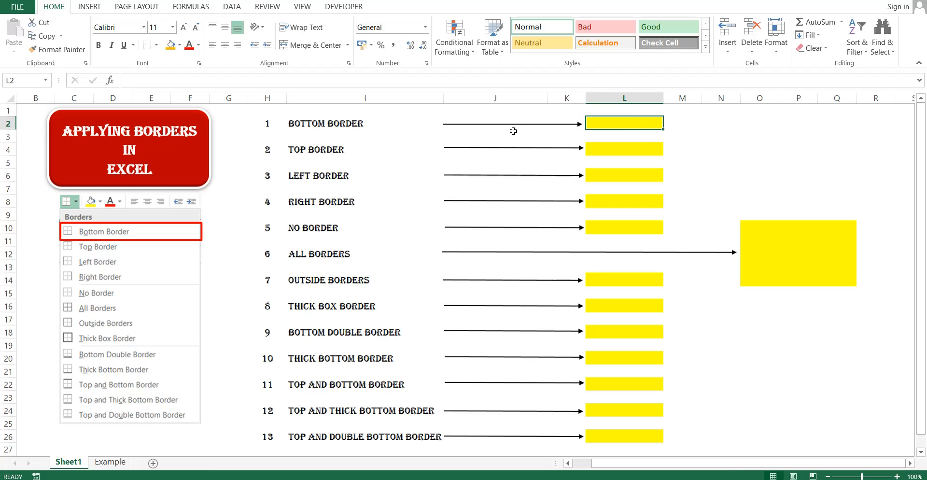
pyautogui.click(157, 46)
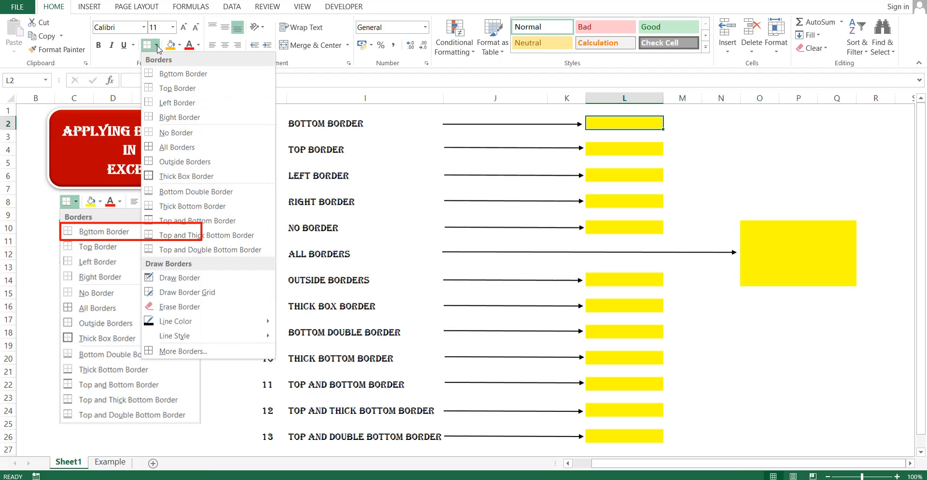
pyautogui.click(227, 77)
pyautogui.click(727, 179)
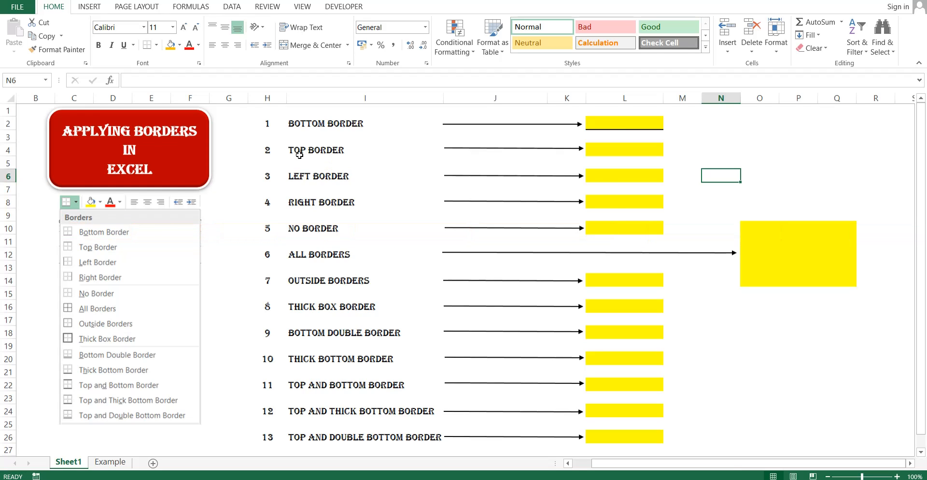
# Apply a Top Border to yellow cell L4 beside the Top Border label in I4.
pyautogui.click(327, 150)
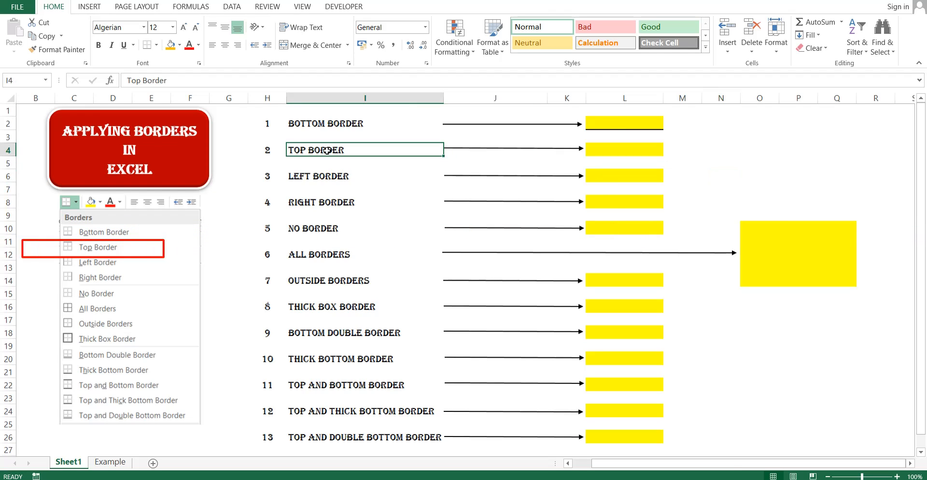
pyautogui.click(623, 151)
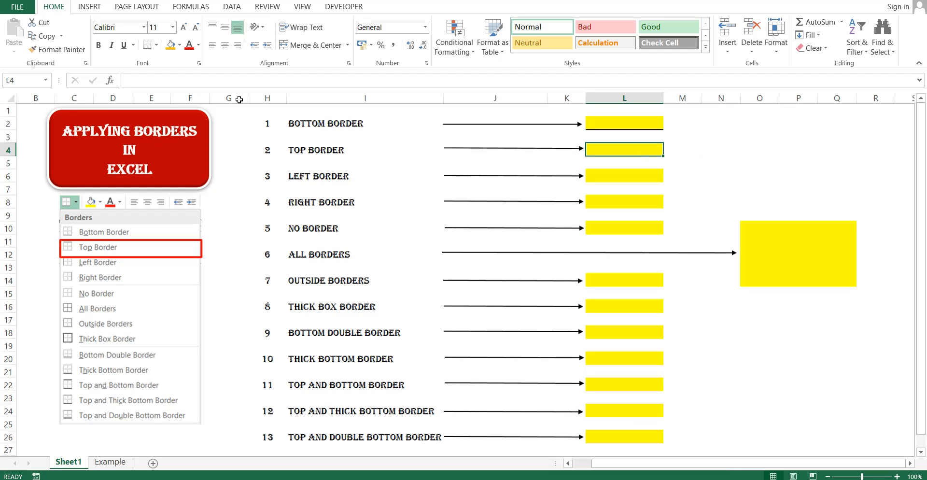
pyautogui.click(156, 45)
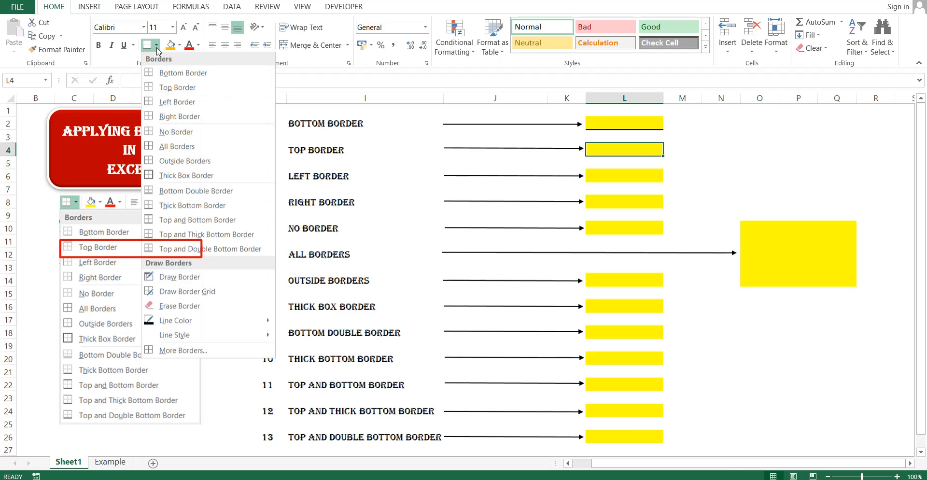
pyautogui.click(234, 93)
pyautogui.click(746, 187)
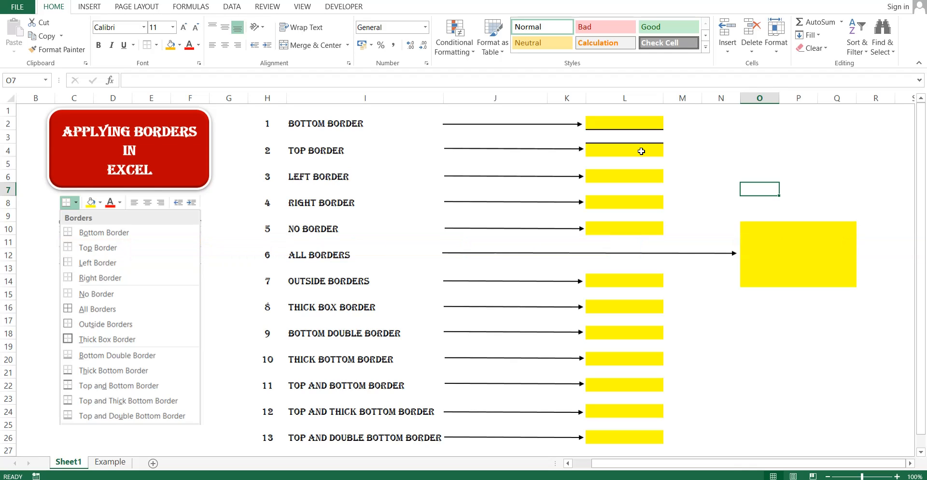
# Apply a Left Border to yellow cell L6 and check the new line.
pyautogui.click(620, 176)
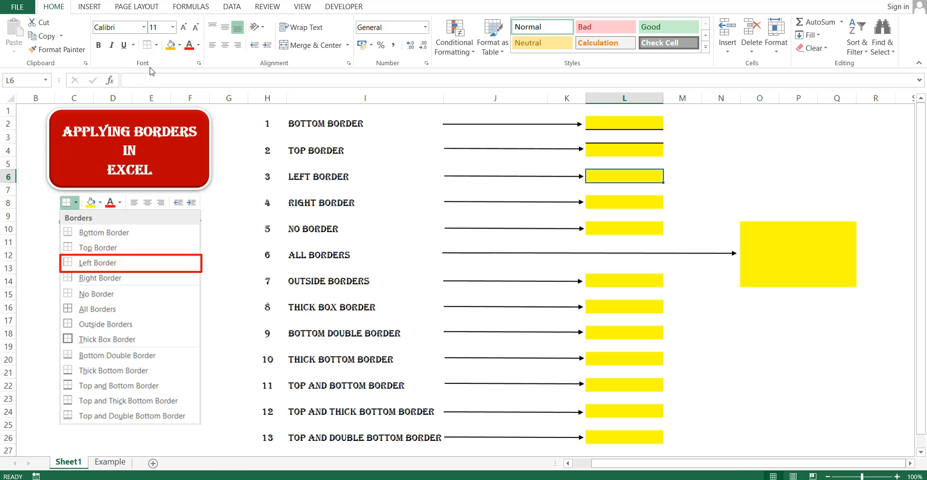
pyautogui.click(157, 45)
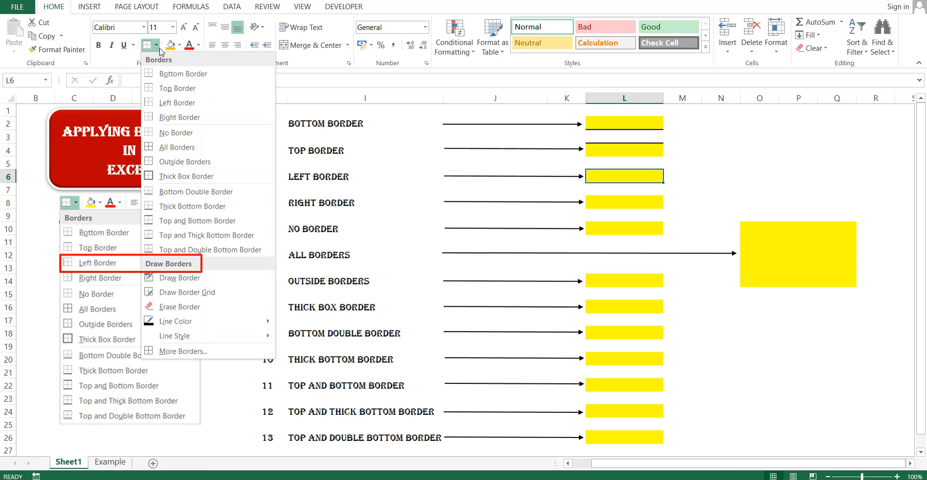
pyautogui.click(216, 110)
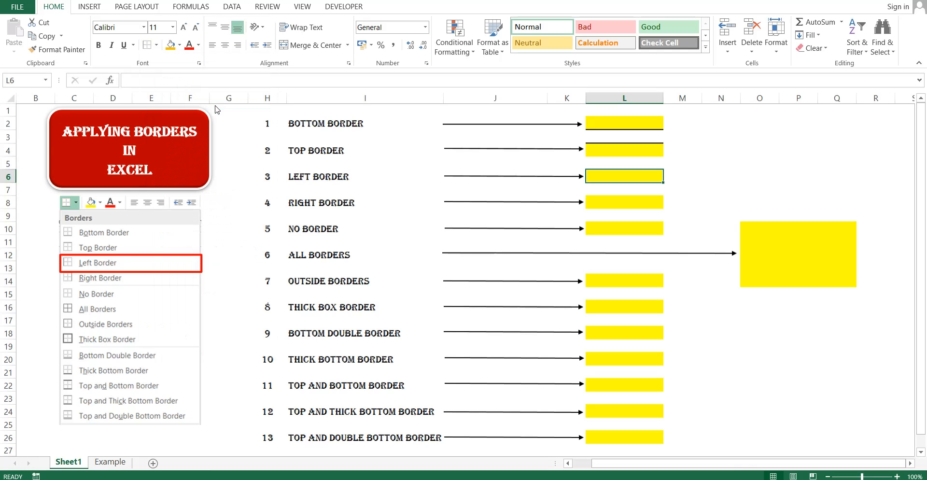
pyautogui.click(735, 193)
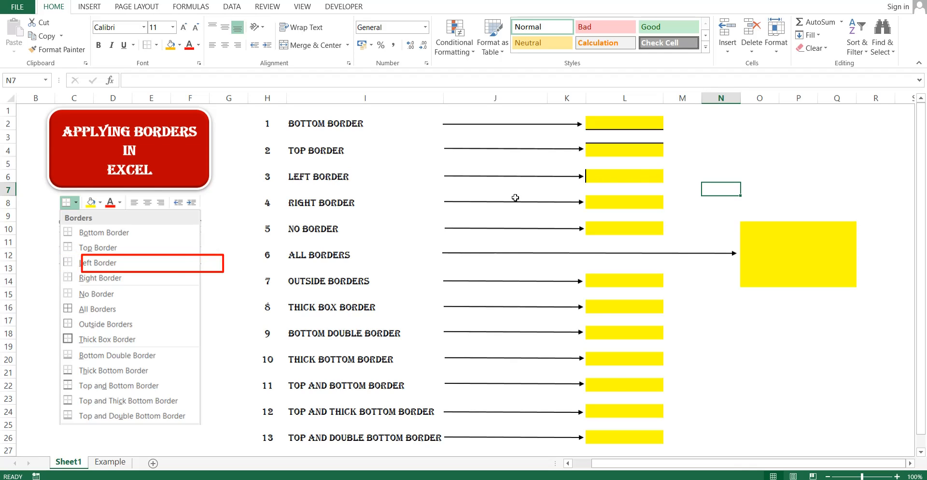
# Apply a Right Border to yellow cell L8, then select L10 (No Border).
pyautogui.click(602, 202)
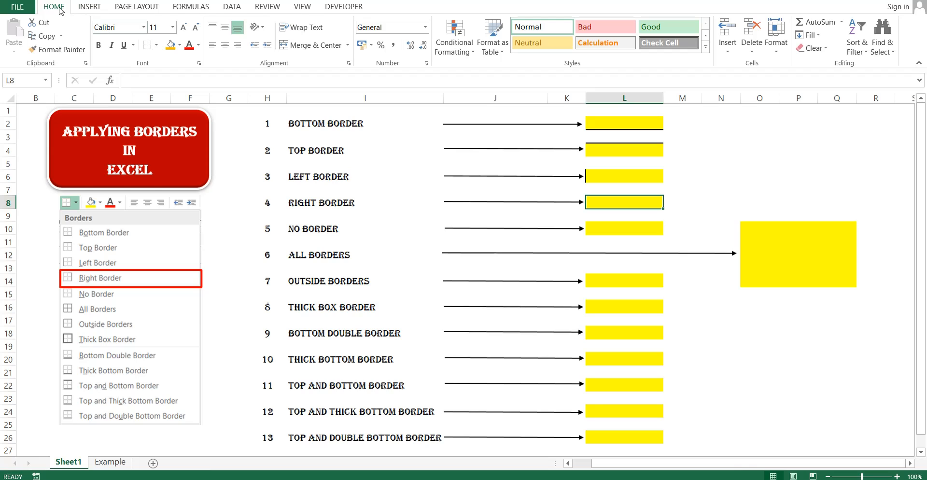
pyautogui.click(157, 46)
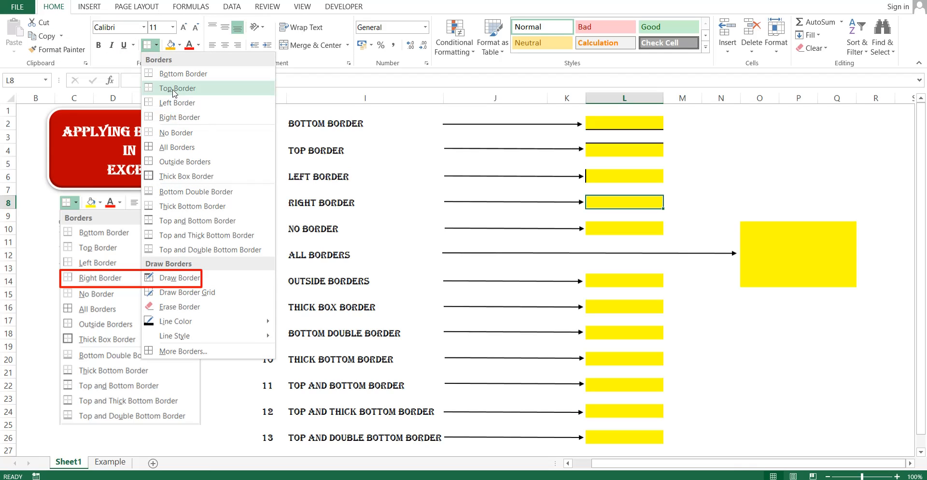
pyautogui.click(231, 125)
pyautogui.click(768, 201)
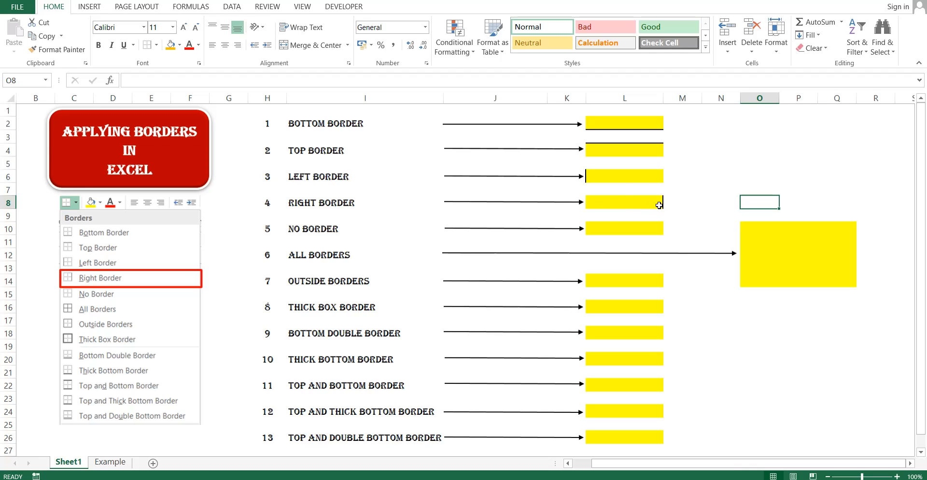
pyautogui.click(646, 227)
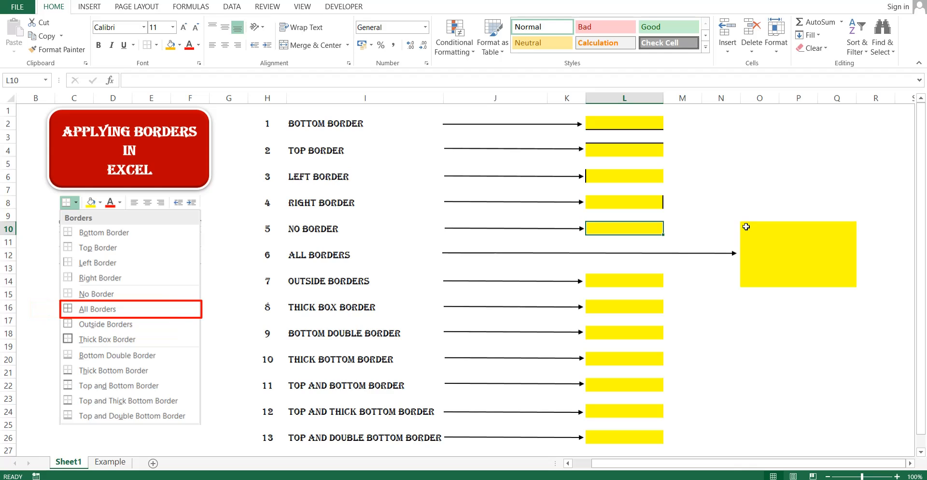
# Apply All Borders to the yellow block O10:Q14 so every cell is outlined.
pyautogui.moveTo(746, 226); pyautogui.dragTo(837, 280)
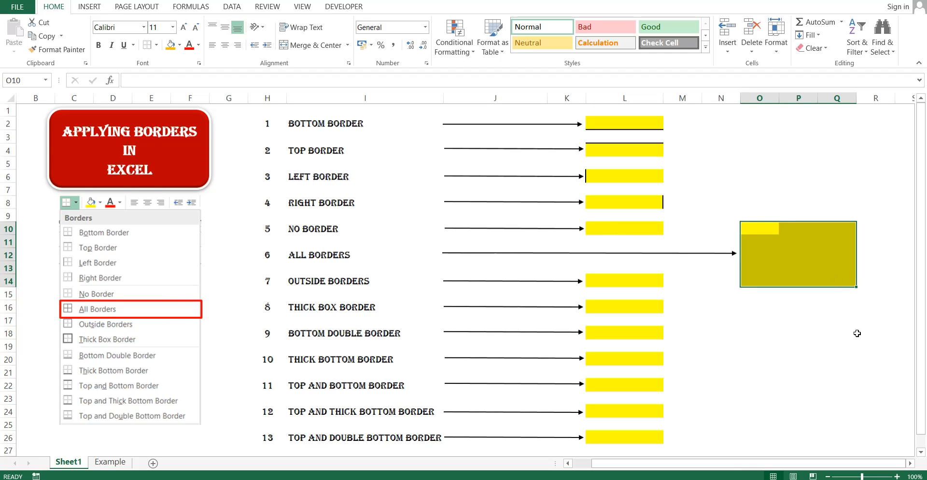
pyautogui.click(785, 231)
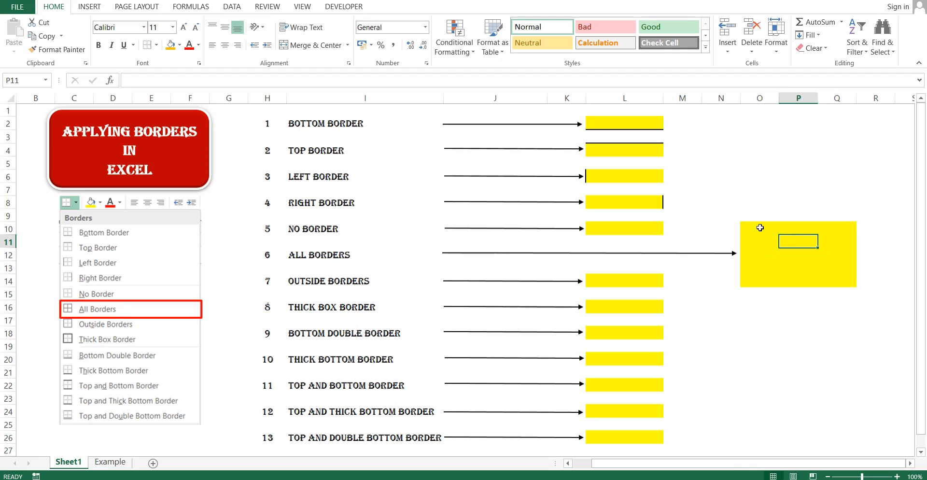
pyautogui.moveTo(759, 228); pyautogui.dragTo(833, 284)
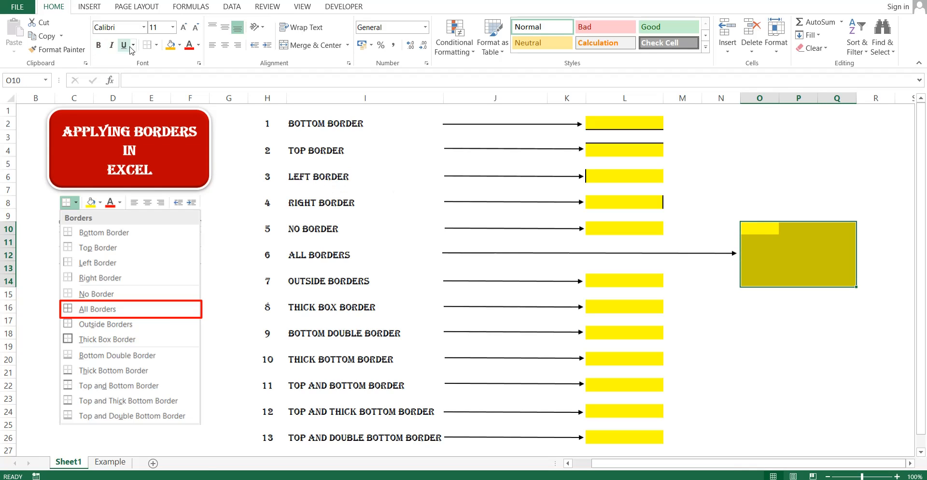
pyautogui.click(157, 45)
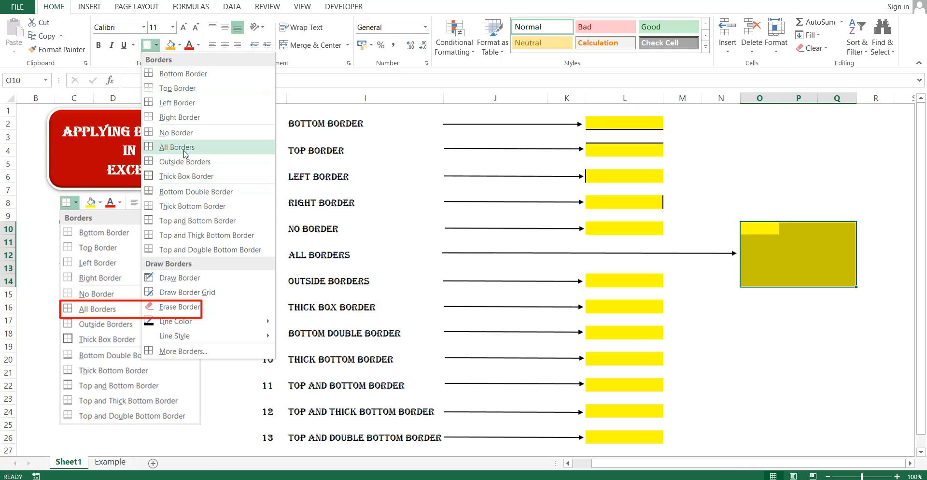
pyautogui.click(232, 150)
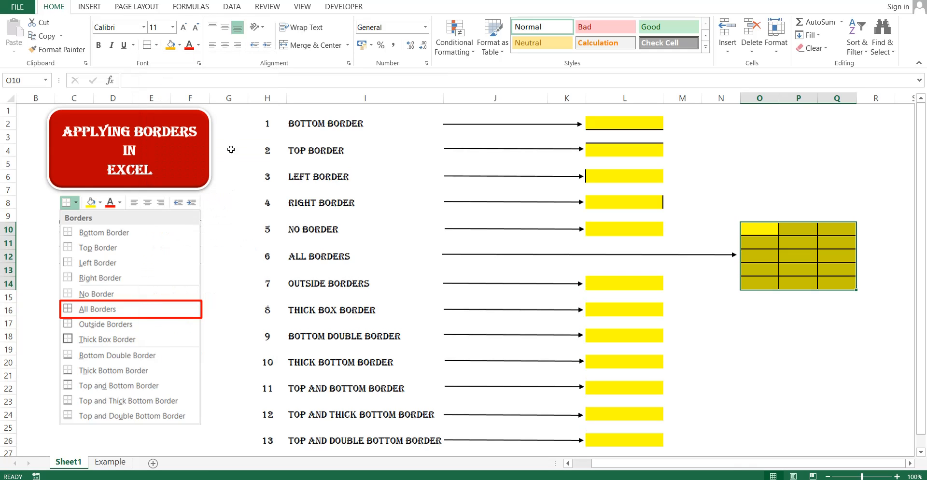
pyautogui.click(796, 352)
pyautogui.moveTo(754, 232); pyautogui.dragTo(839, 284)
pyautogui.click(784, 319)
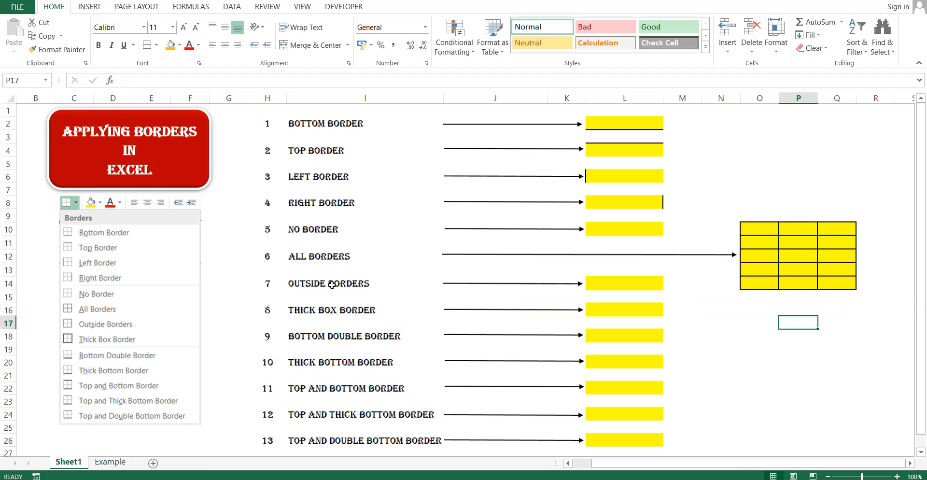
# Apply Outside Borders to yellow cell L14, then select L16.
pyautogui.click(604, 287)
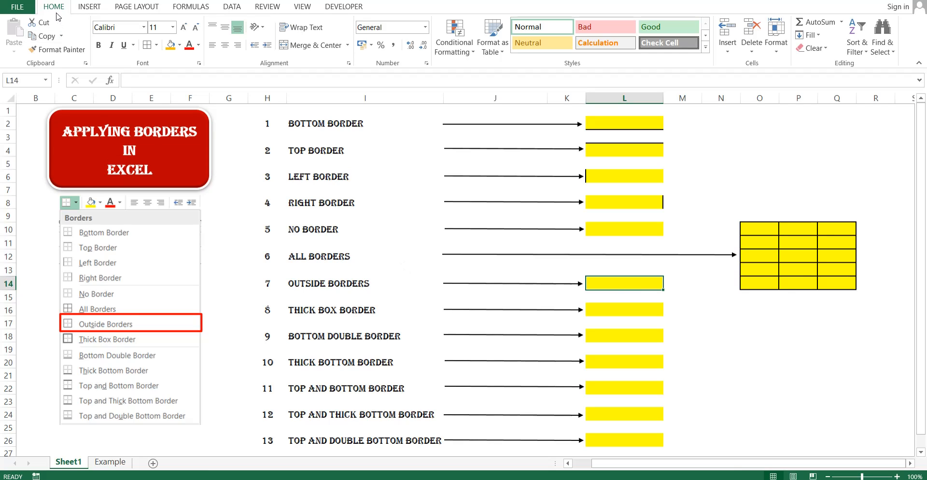
pyautogui.click(157, 45)
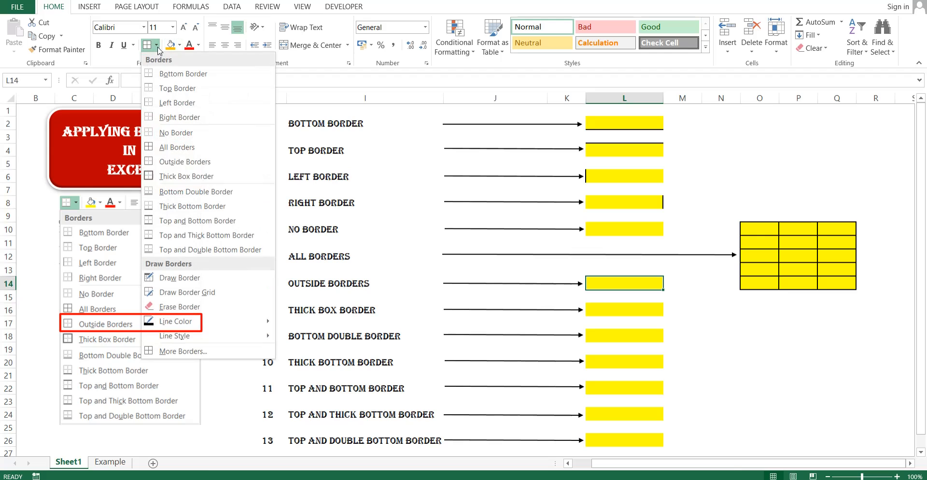
pyautogui.click(183, 161)
pyautogui.click(799, 337)
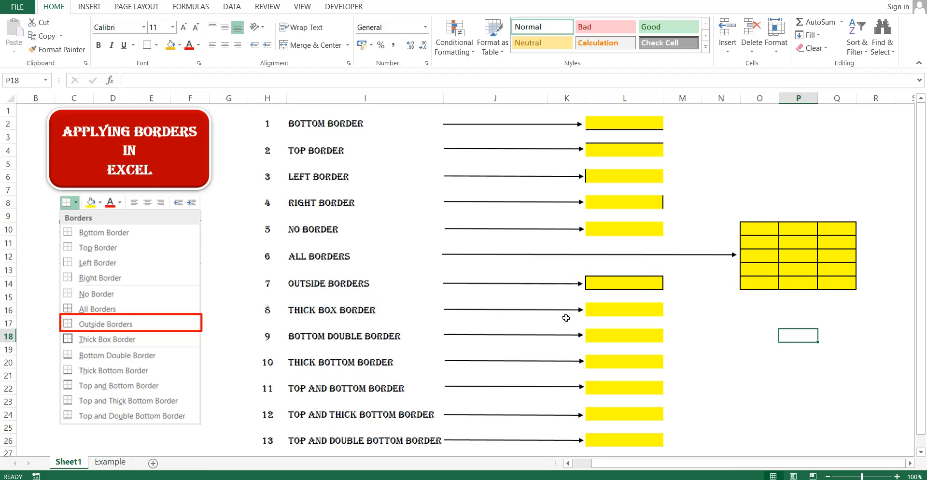
pyautogui.click(600, 310)
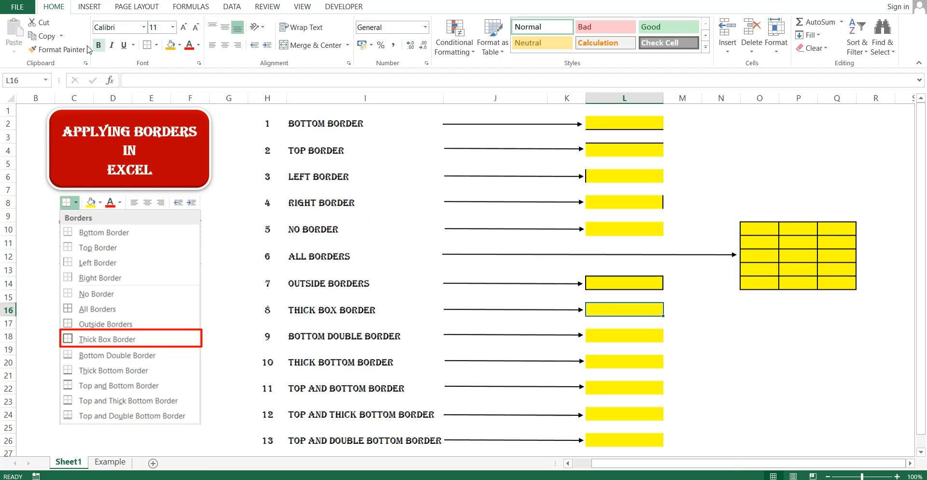
# Apply Thick Box Border to cell L16, then select L18.
pyautogui.click(157, 46)
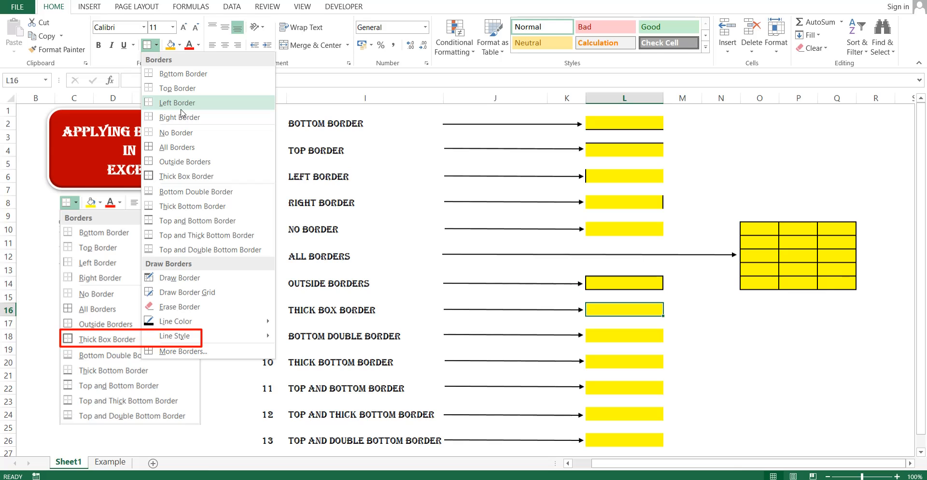
pyautogui.click(179, 176)
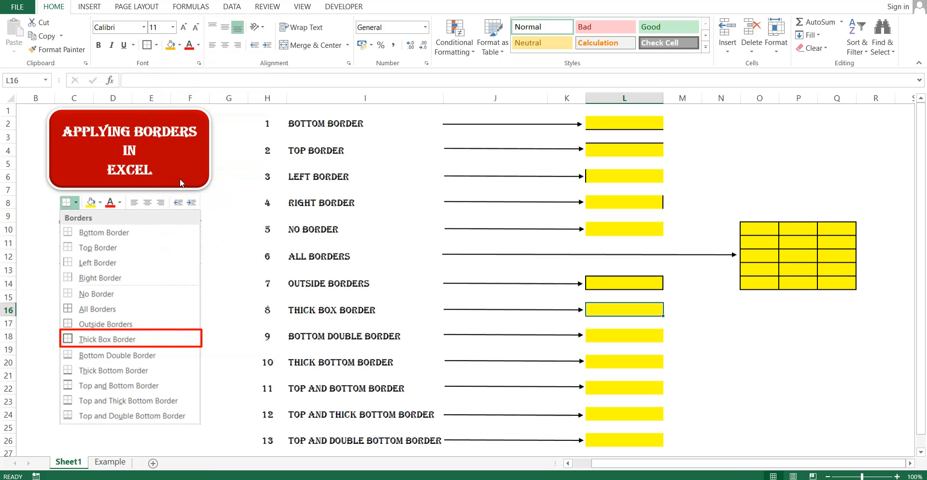
pyautogui.click(726, 327)
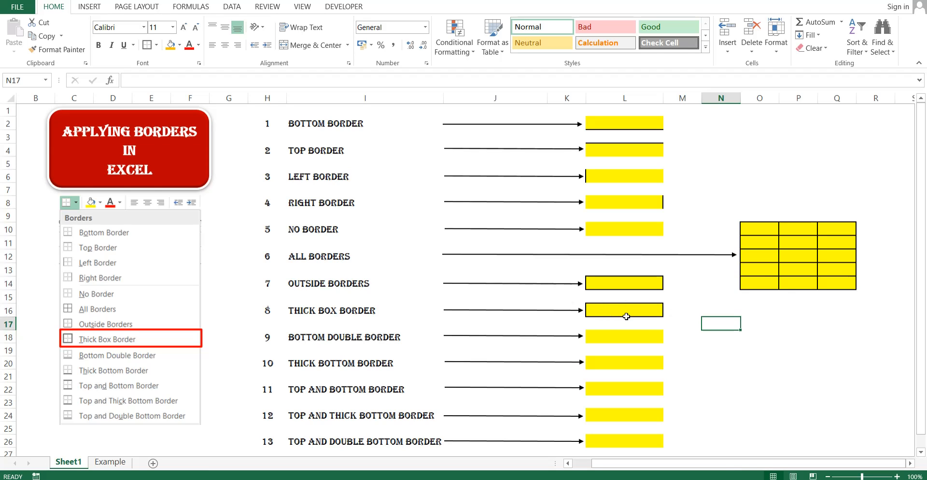
pyautogui.click(618, 337)
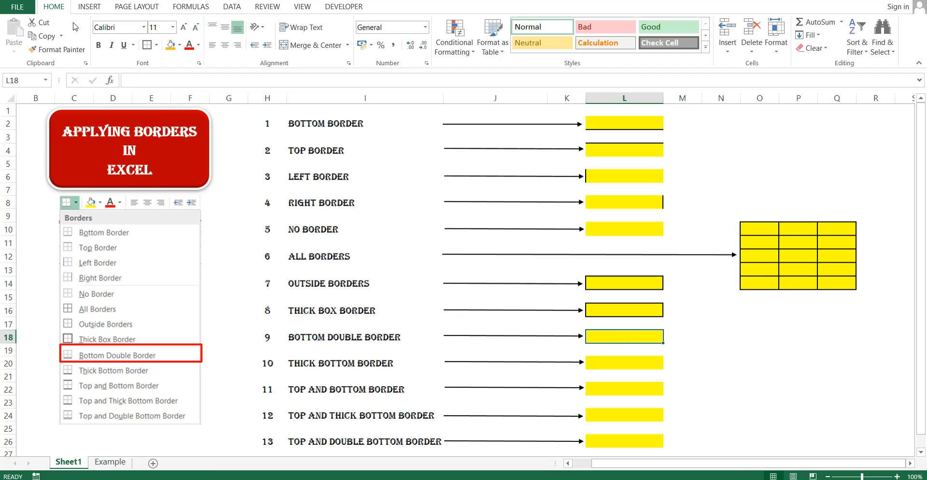
# Apply Bottom Double Border to cell L18, then select L20.
pyautogui.click(157, 45)
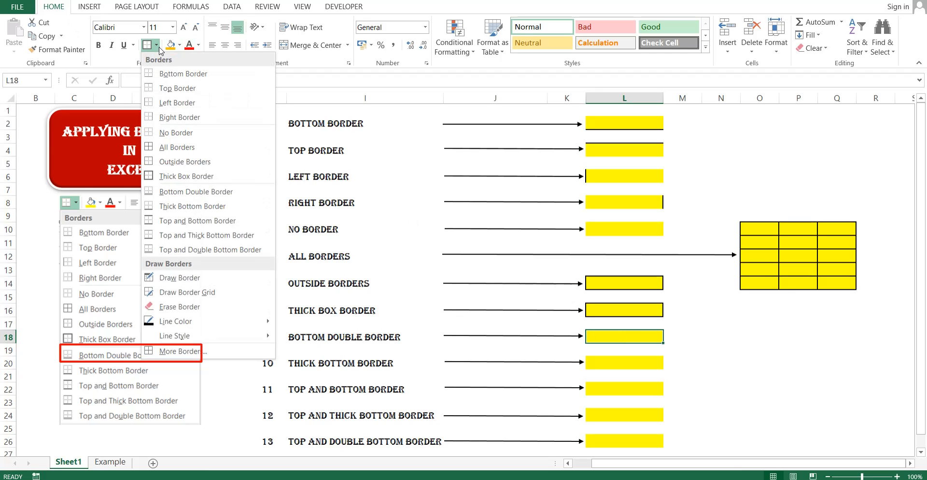
pyautogui.click(253, 194)
pyautogui.click(757, 347)
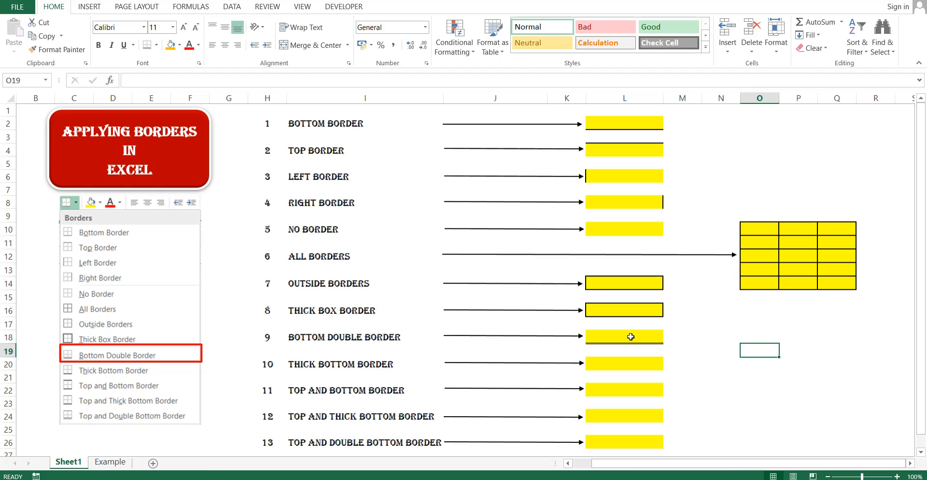
pyautogui.click(626, 364)
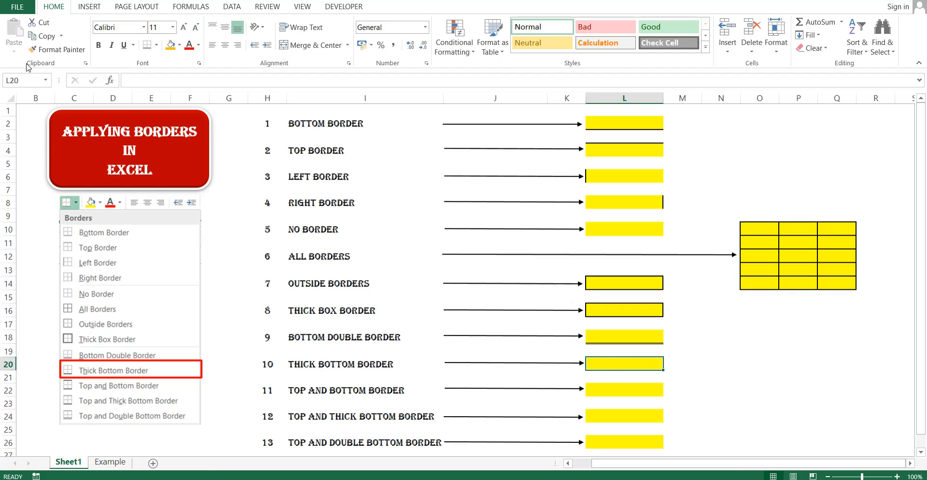
# Apply Thick Bottom Border to cell L20, then select L22.
pyautogui.click(157, 45)
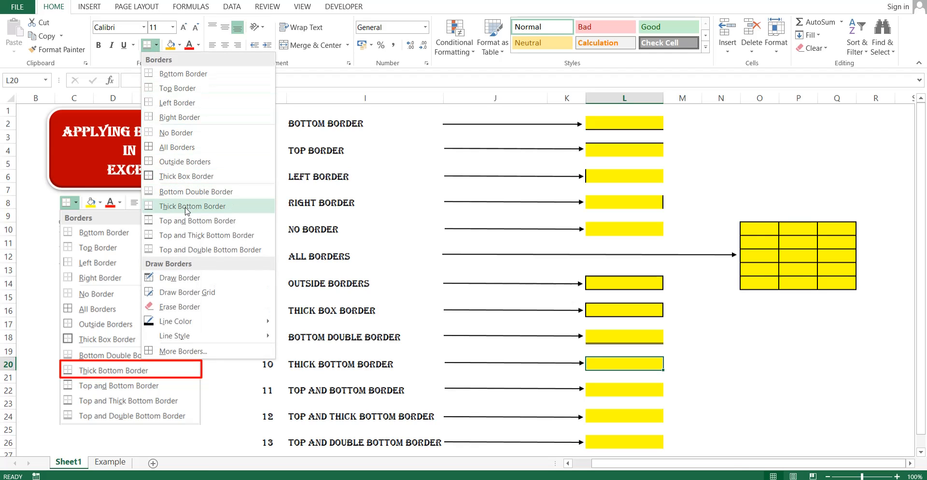
pyautogui.click(251, 211)
pyautogui.click(720, 377)
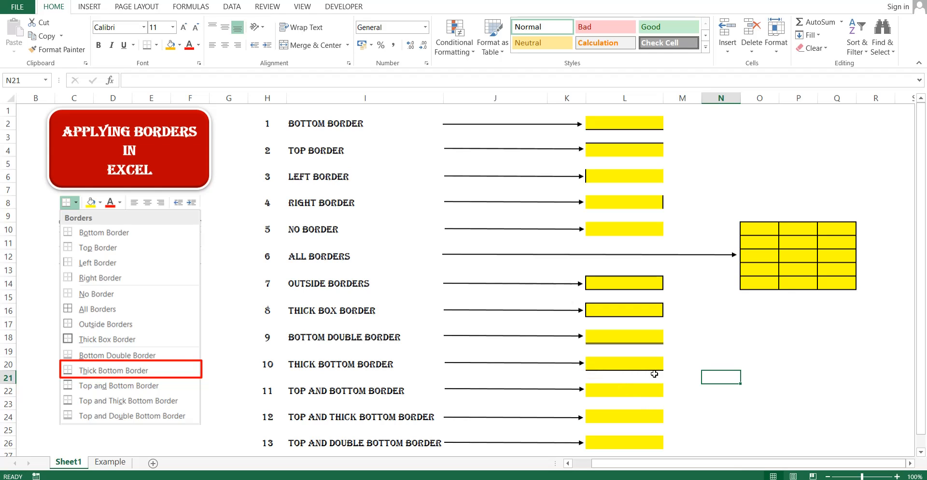
pyautogui.click(605, 365)
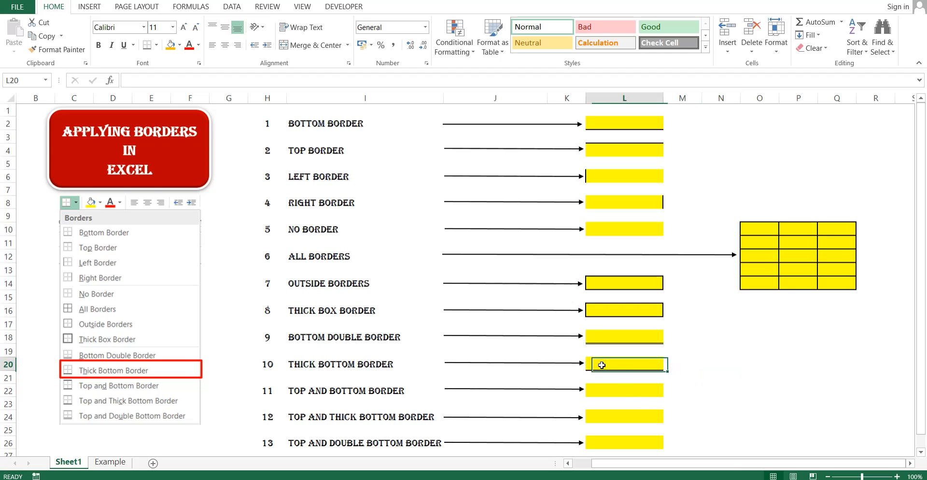
pyautogui.click(621, 391)
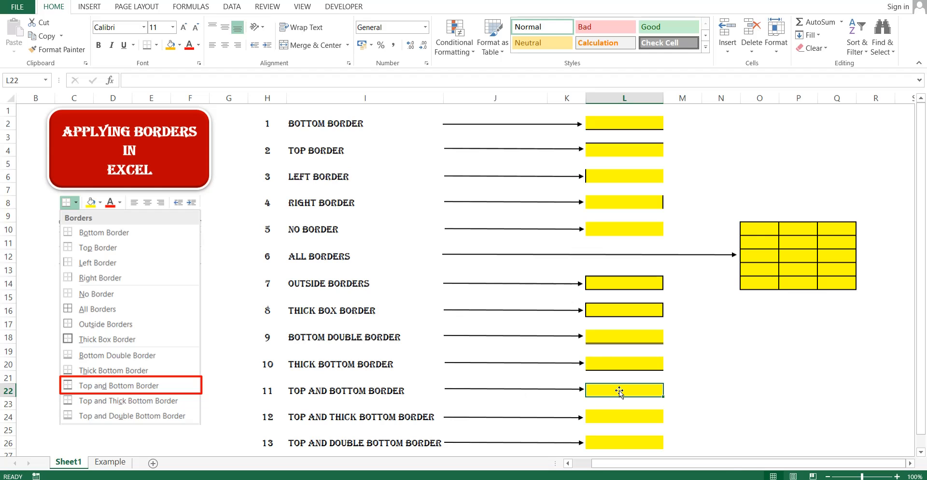
# Apply Top and Bottom Border to cell L22, then select L24.
pyautogui.click(158, 45)
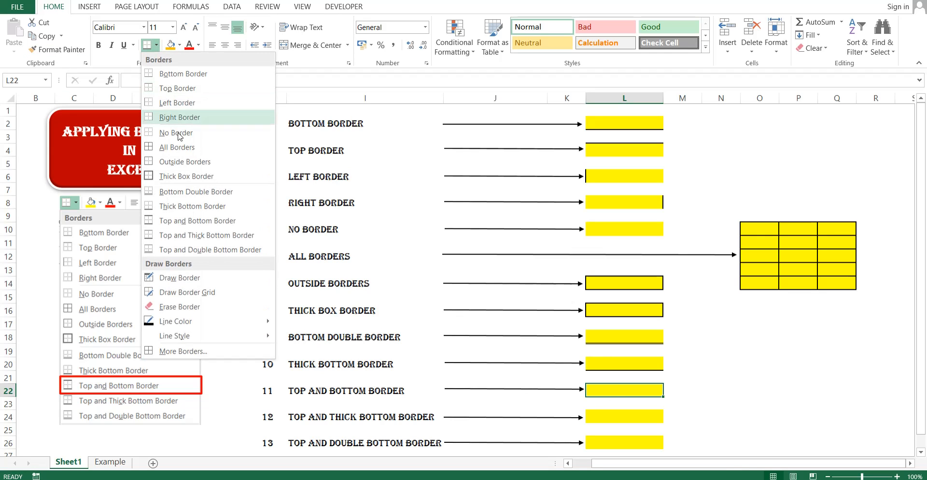
pyautogui.click(244, 221)
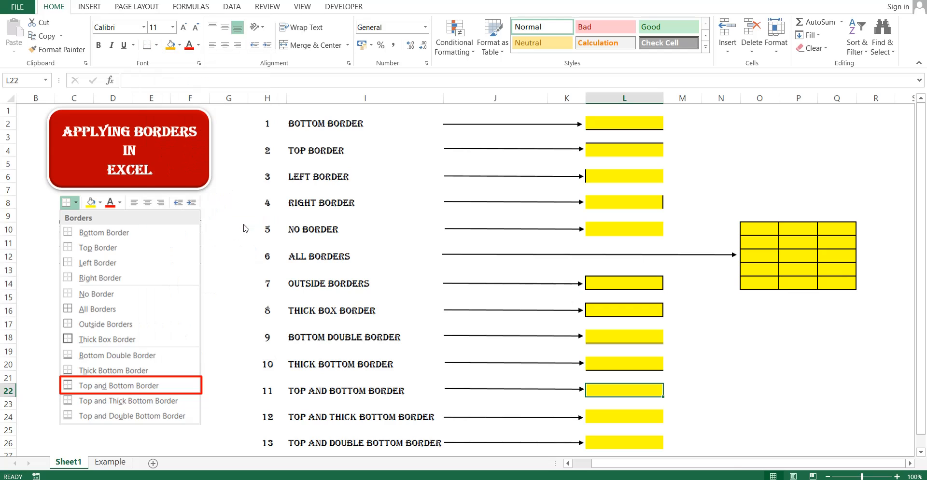
pyautogui.click(821, 403)
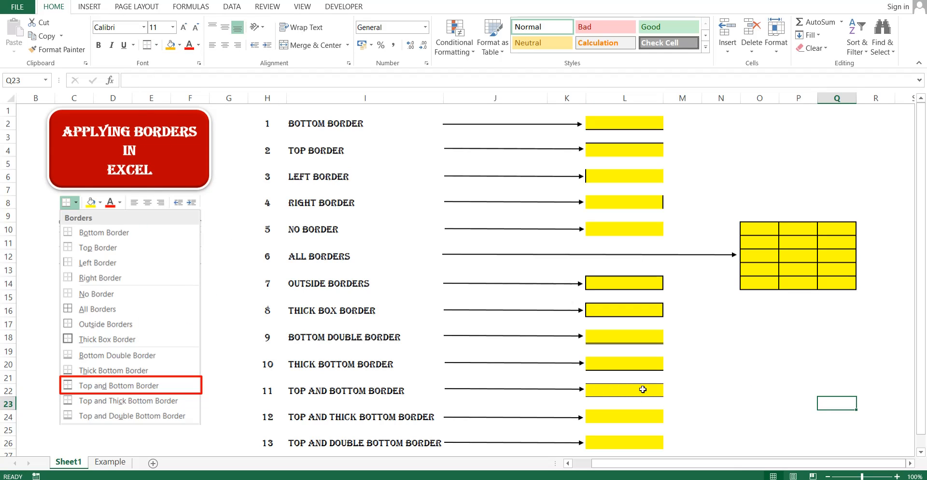
pyautogui.click(642, 392)
pyautogui.click(753, 393)
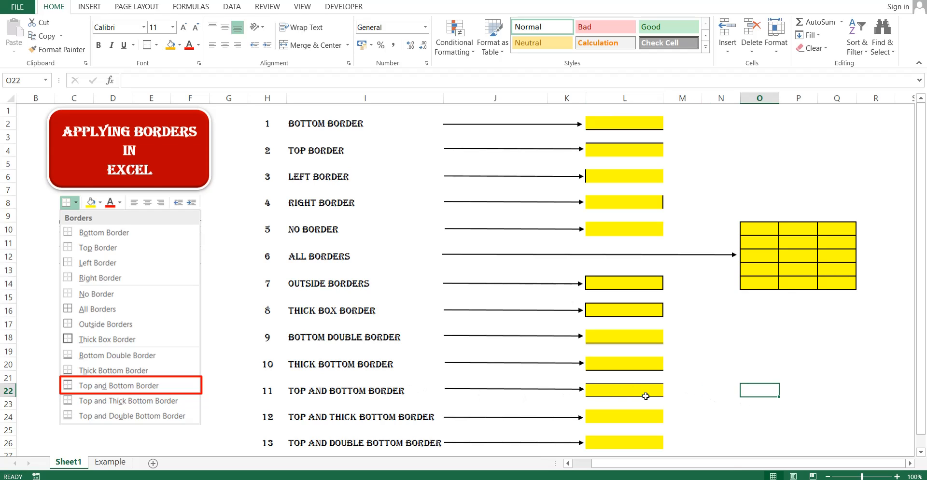
pyautogui.click(730, 405)
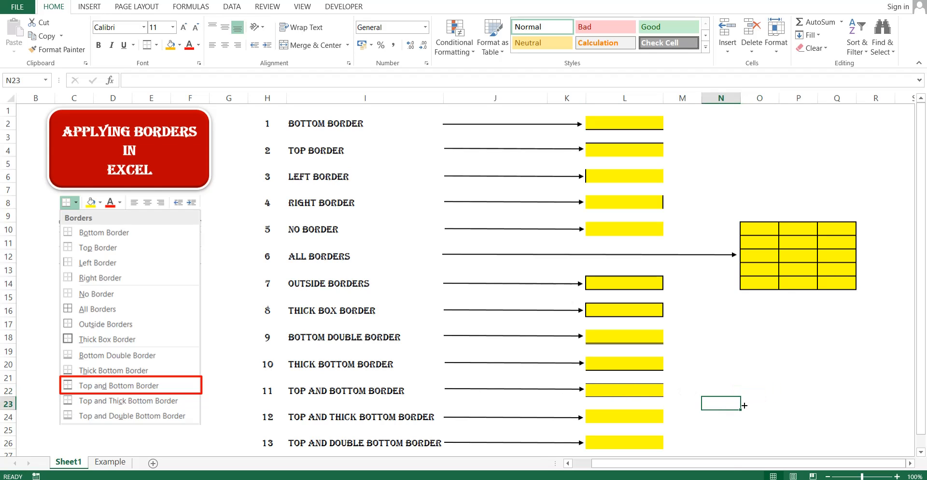
pyautogui.click(622, 415)
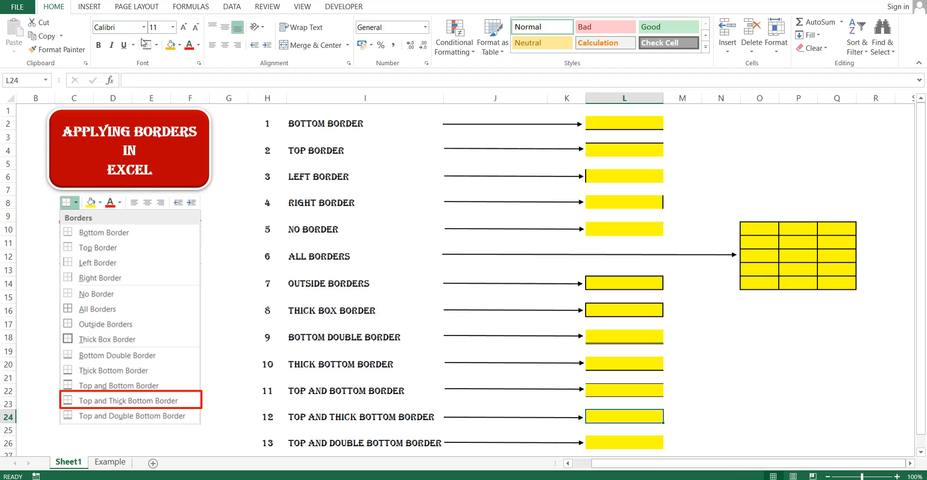
# Apply the Top and Thick Bottom Border preset to L24 and deselect to check it.
pyautogui.click(158, 47)
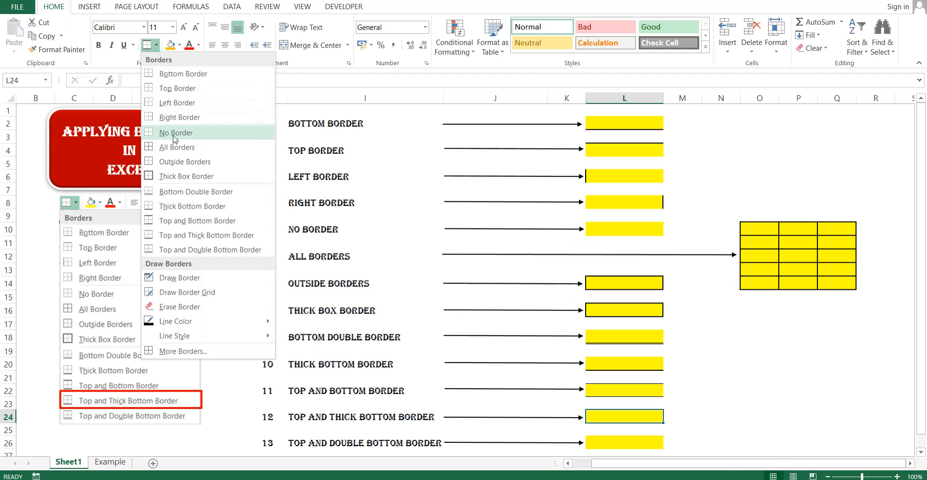
pyautogui.click(257, 238)
pyautogui.click(796, 399)
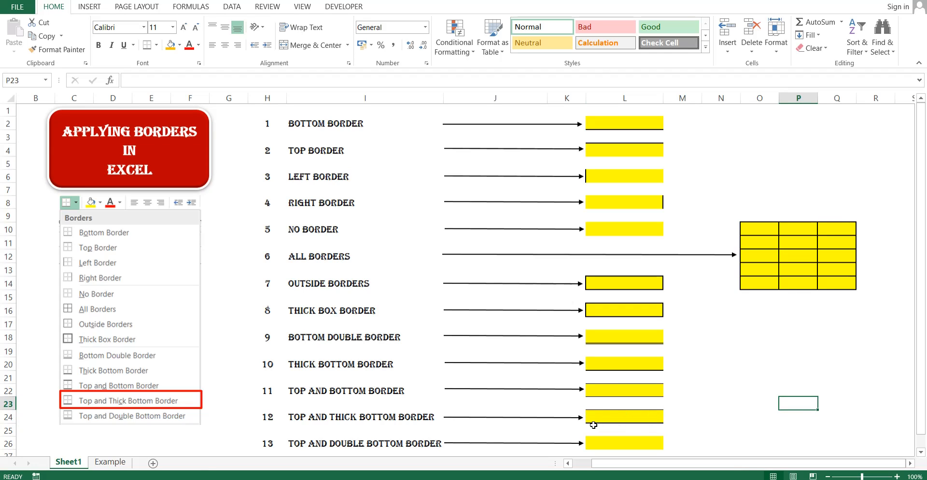
pyautogui.click(716, 416)
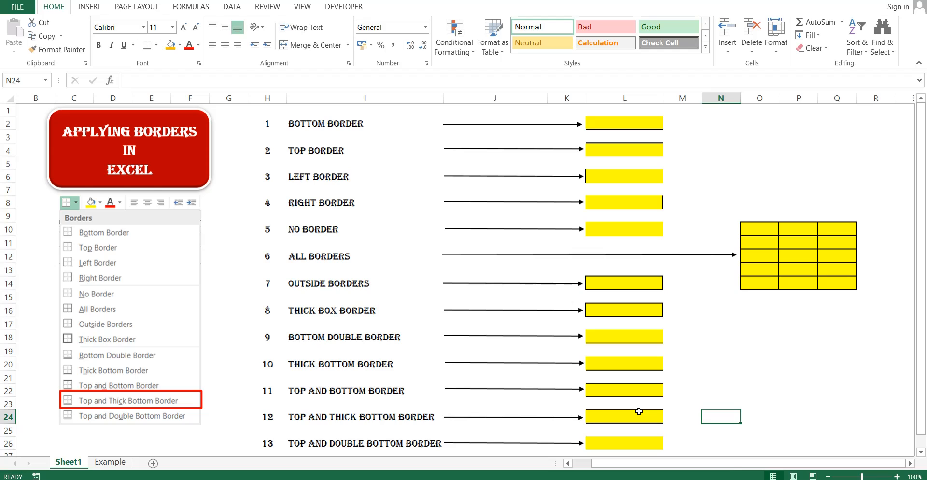
pyautogui.click(637, 438)
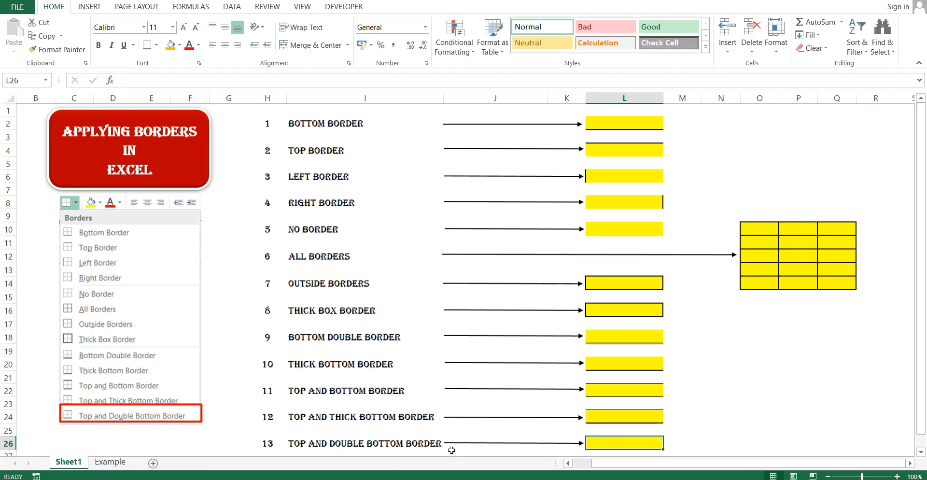
# Apply the Top and Double Bottom Border preset to L26 and inspect the double line.
pyautogui.click(157, 45)
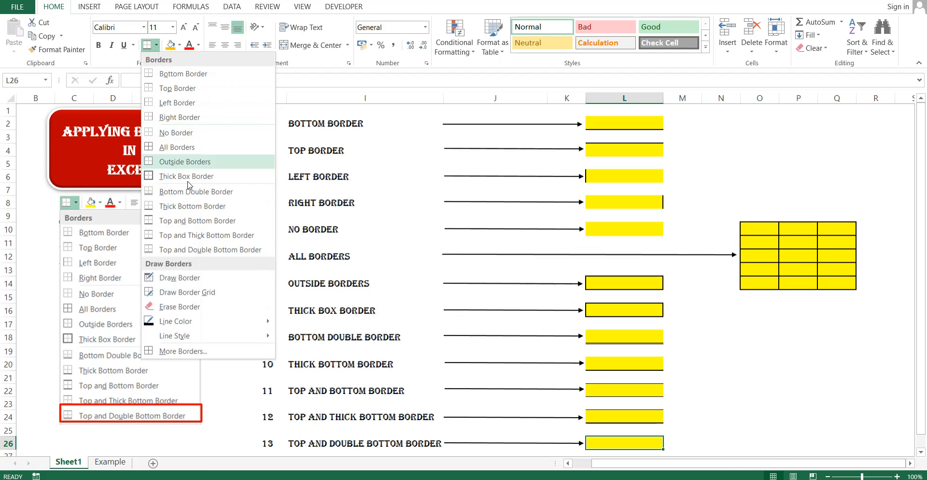
pyautogui.click(236, 252)
pyautogui.click(782, 424)
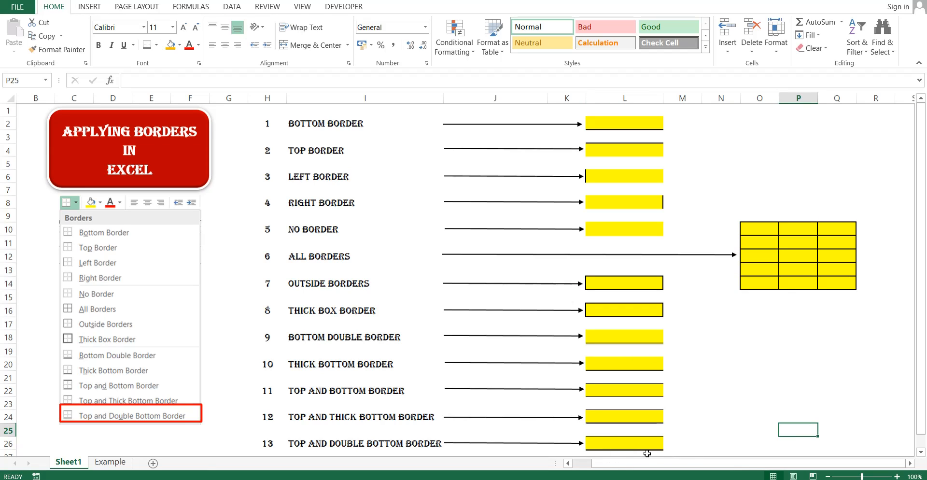
pyautogui.click(697, 448)
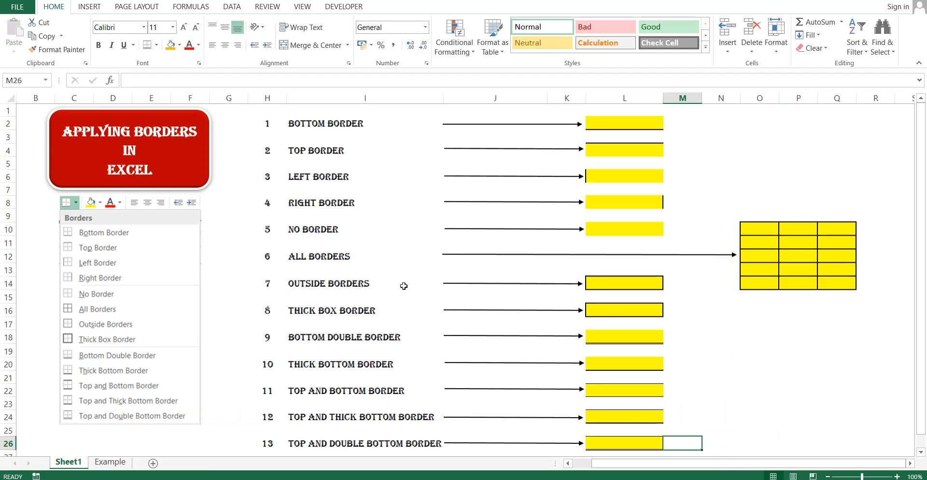
pyautogui.moveTo(276, 230); pyautogui.dragTo(610, 232)
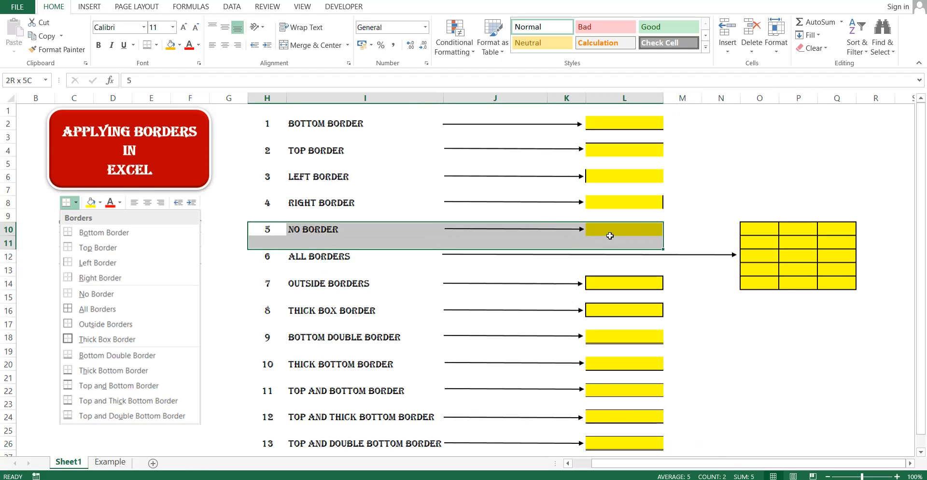
# Select the bordered yellow grid O10:Q14 and apply No Border to clear every line.
pyautogui.click(824, 410)
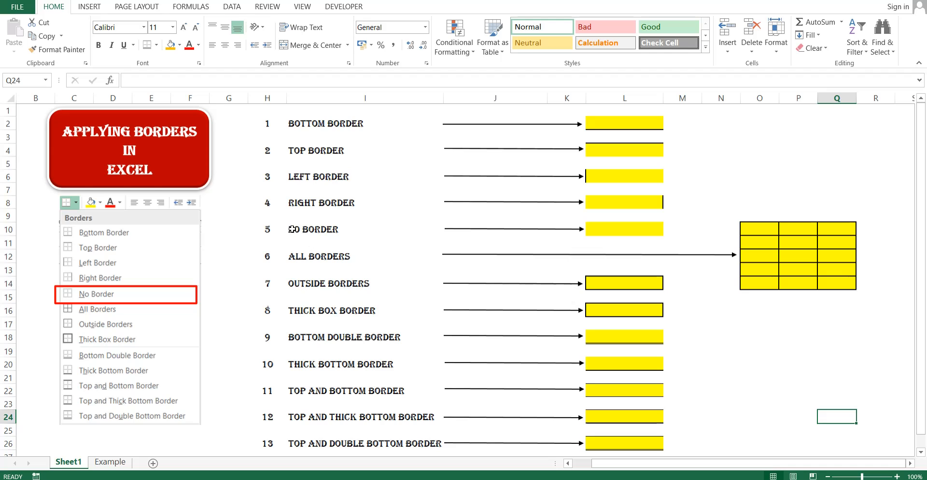
pyautogui.moveTo(293, 229); pyautogui.dragTo(623, 229)
pyautogui.click(761, 324)
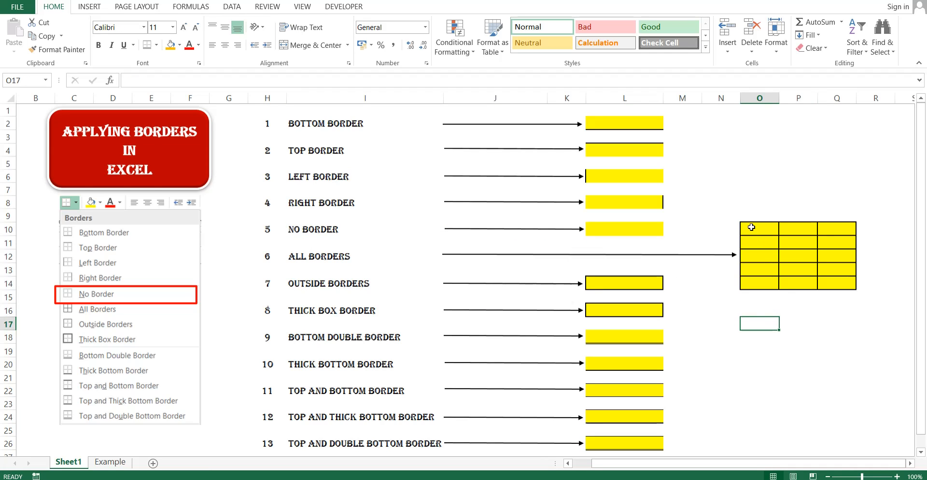
pyautogui.moveTo(752, 227); pyautogui.dragTo(838, 284)
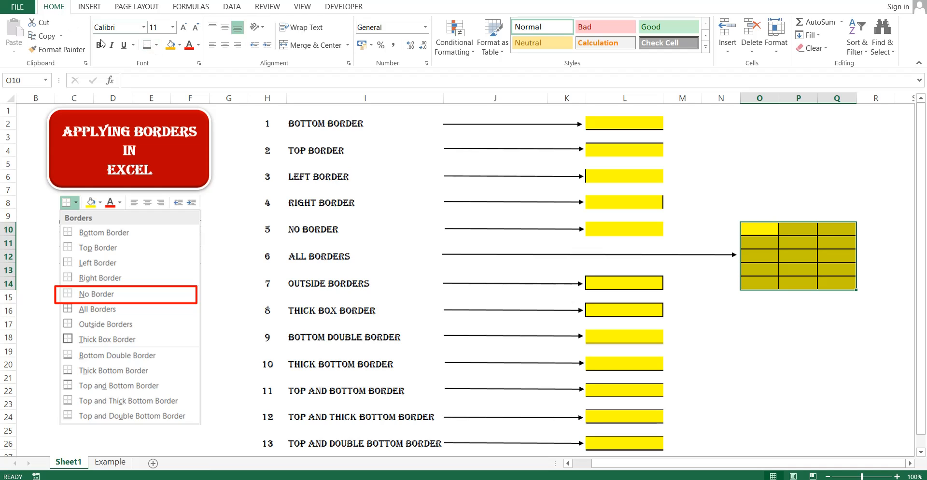
pyautogui.click(157, 44)
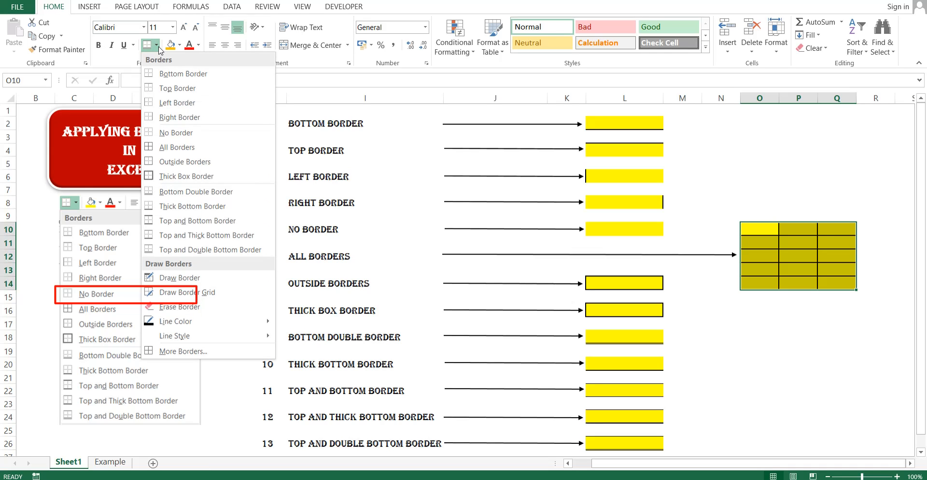
pyautogui.click(206, 138)
pyautogui.click(824, 348)
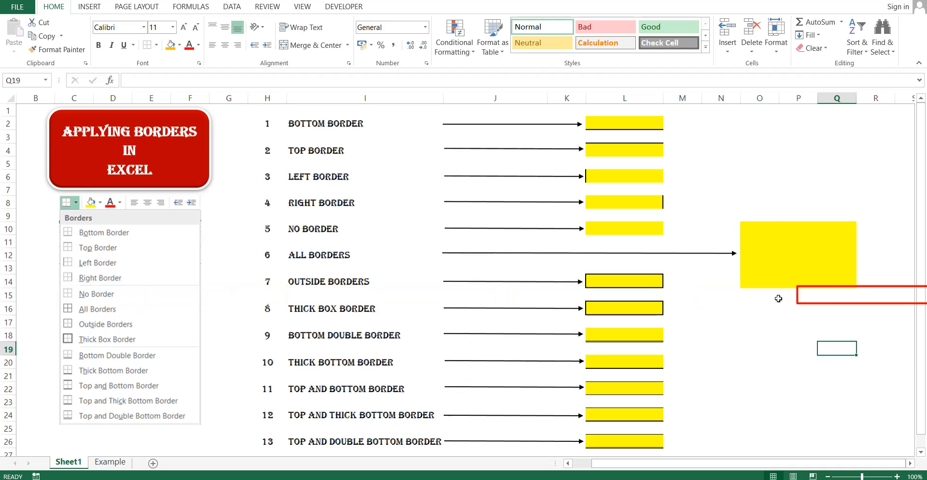
# Switch to the Example sheet and look over the Without Border score table.
pyautogui.click(110, 462)
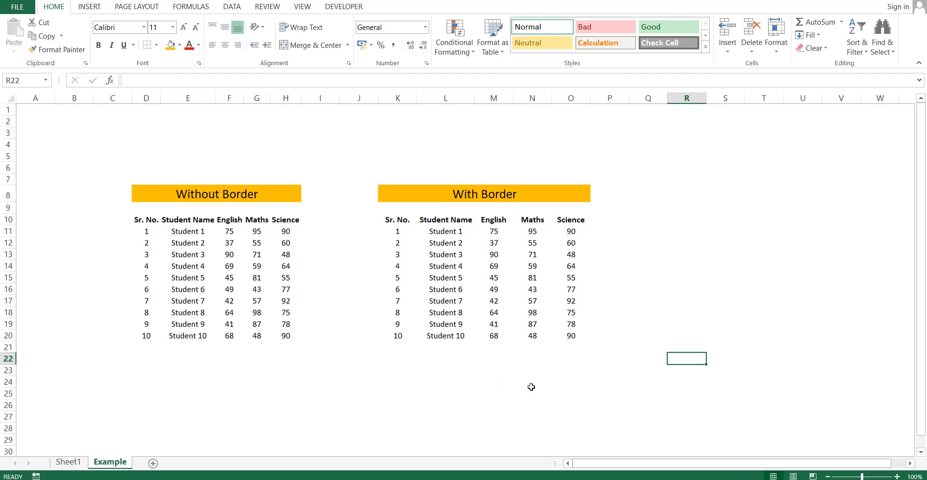
pyautogui.moveTo(134, 222); pyautogui.dragTo(287, 337)
pyautogui.click(359, 370)
pyautogui.moveTo(145, 223); pyautogui.dragTo(300, 336)
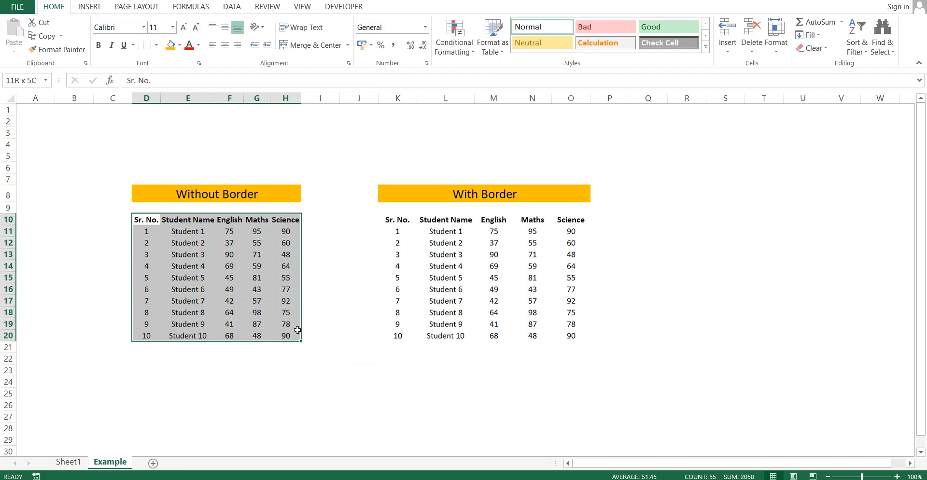
pyautogui.click(532, 416)
pyautogui.moveTo(146, 220); pyautogui.dragTo(288, 334)
pyautogui.click(424, 404)
# Highlight the English, Maths and Science columns, then select the With Border table K10:O20.
pyautogui.moveTo(229, 230); pyautogui.dragTo(231, 331)
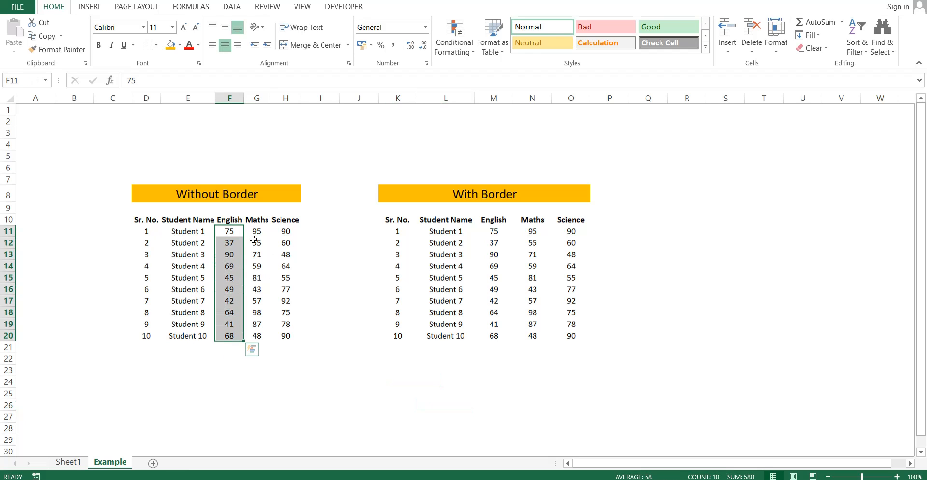
pyautogui.moveTo(257, 231); pyautogui.dragTo(257, 334)
pyautogui.moveTo(286, 231); pyautogui.dragTo(287, 333)
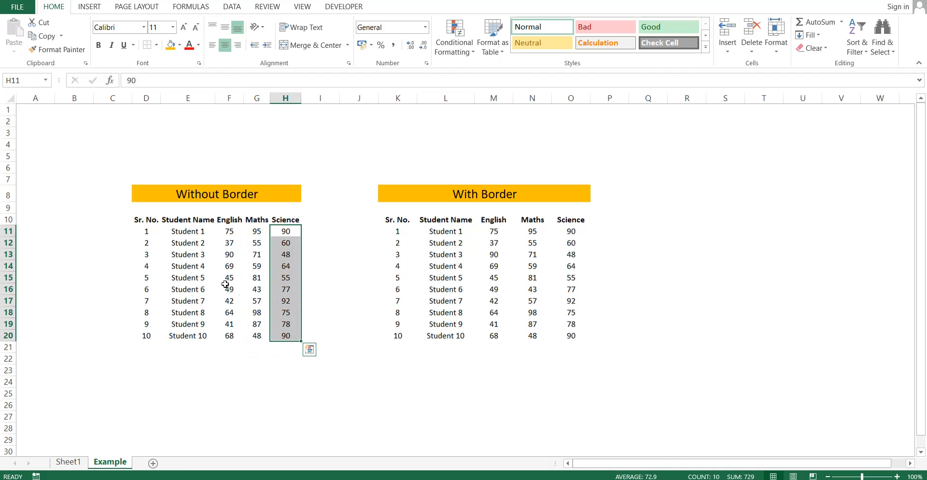
pyautogui.moveTo(137, 220); pyautogui.dragTo(286, 337)
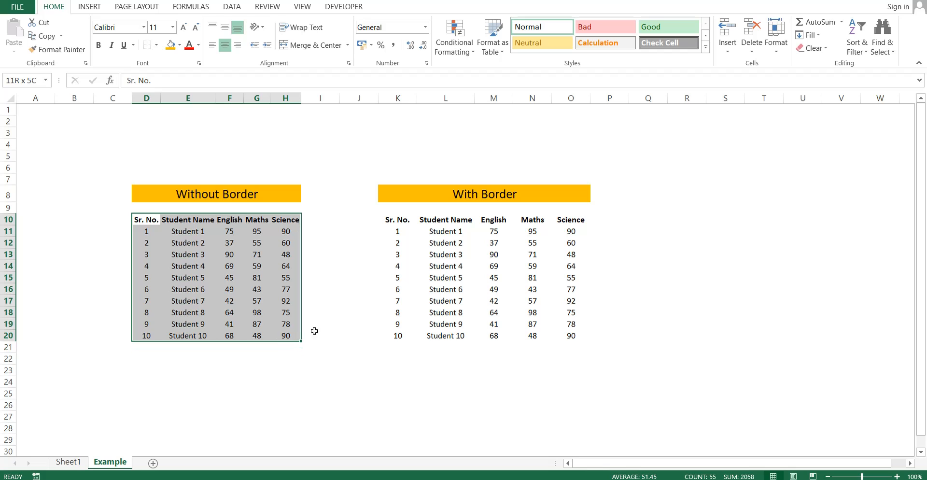
pyautogui.moveTo(391, 219); pyautogui.dragTo(569, 340)
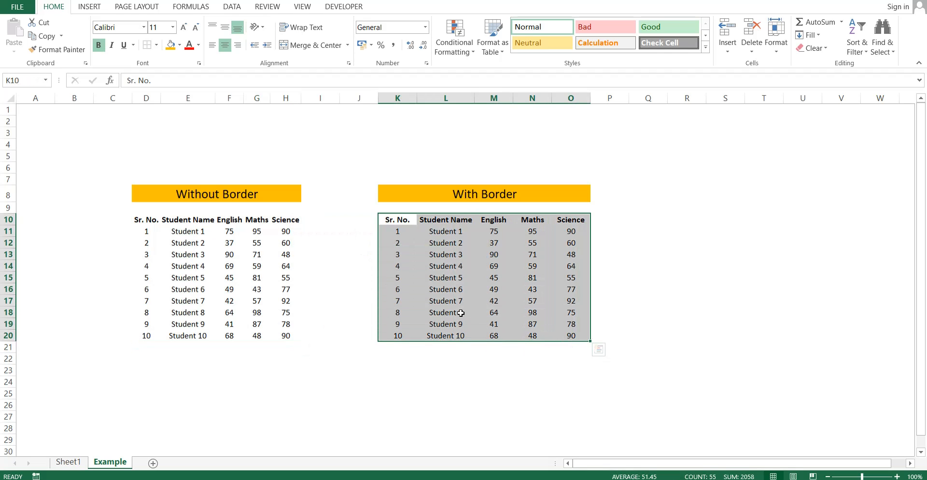
pyautogui.click(689, 330)
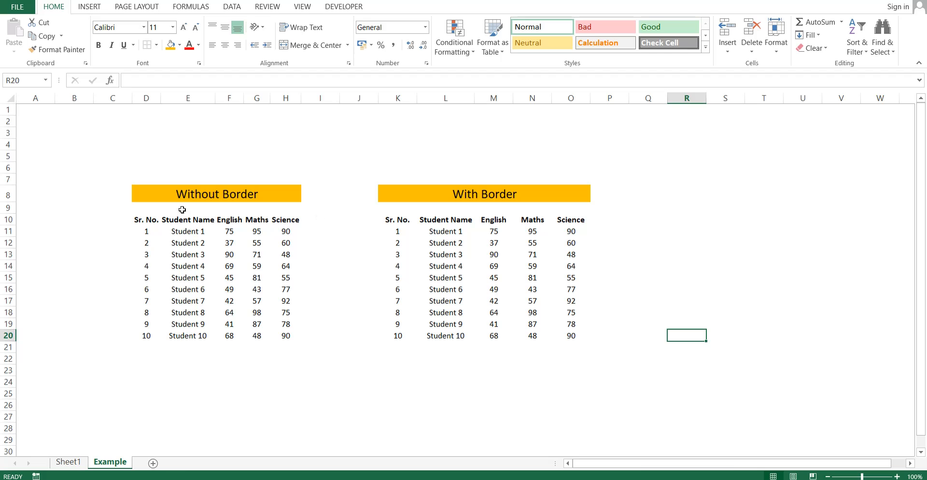
pyautogui.moveTo(151, 195); pyautogui.dragTo(275, 338)
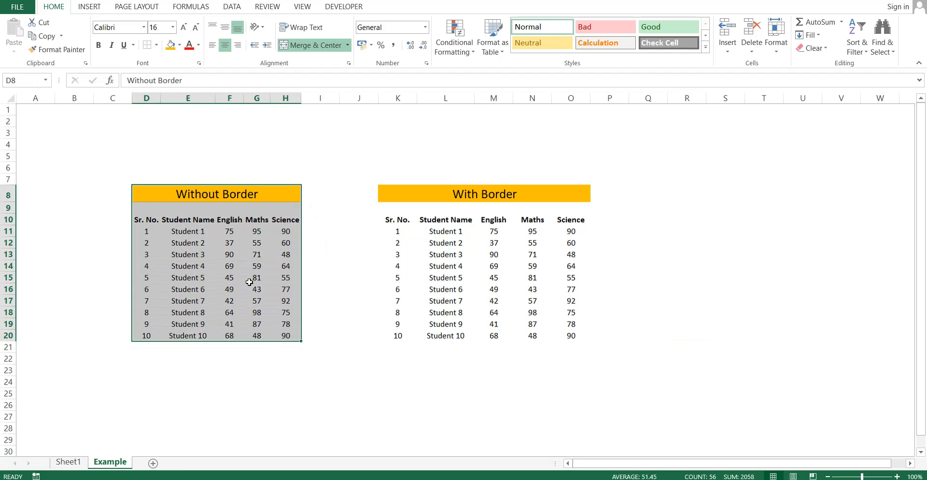
pyautogui.moveTo(388, 220); pyautogui.dragTo(567, 339)
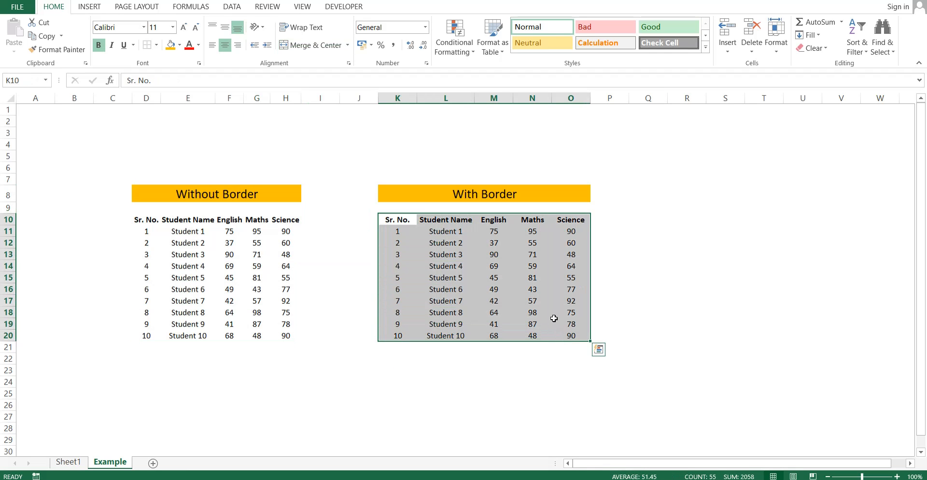
# Apply All Borders to the With Border table K10:O20 and review the gridlines.
pyautogui.click(157, 46)
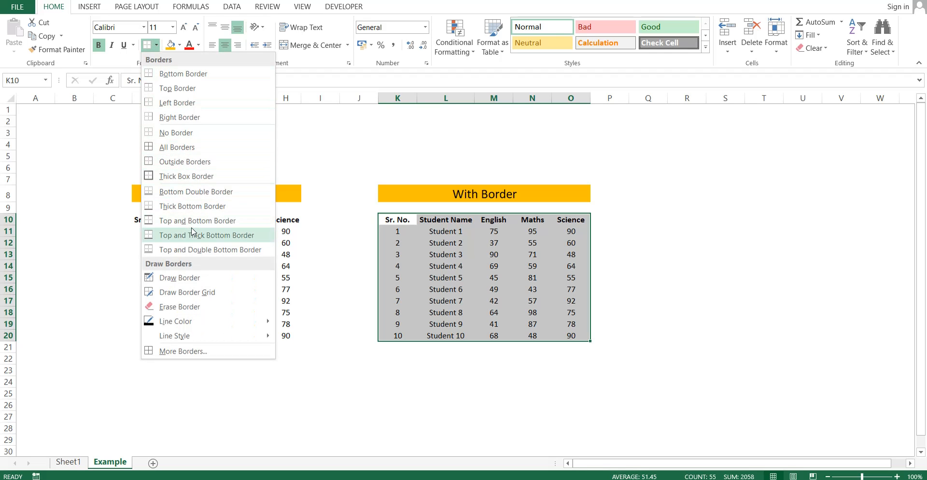
pyautogui.click(191, 148)
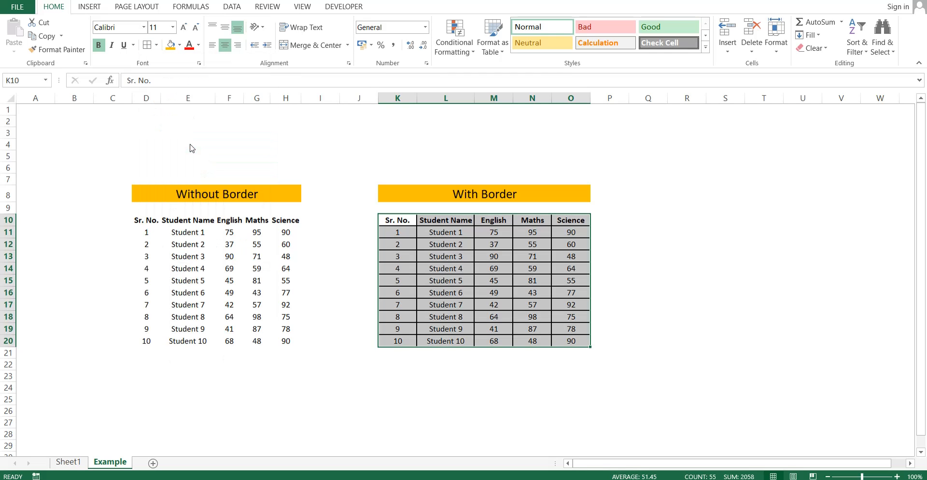
pyautogui.click(772, 270)
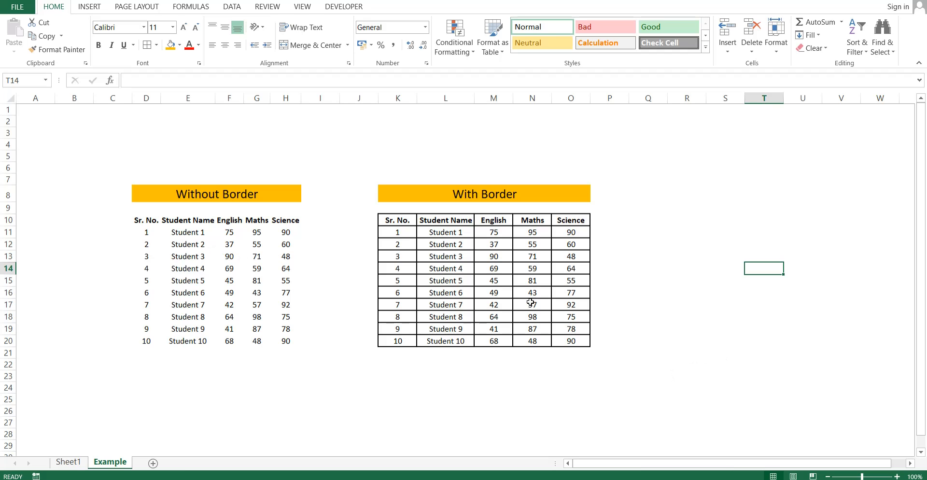
pyautogui.moveTo(388, 222); pyautogui.dragTo(583, 344)
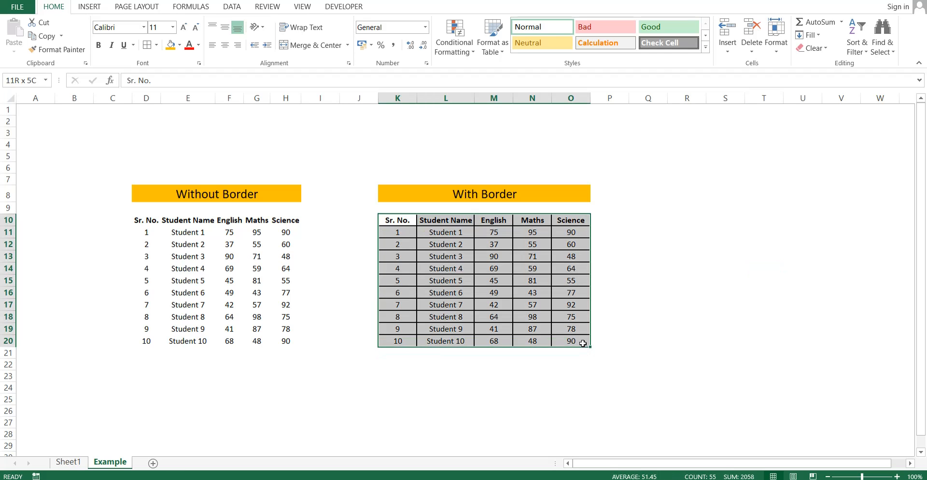
pyautogui.click(792, 363)
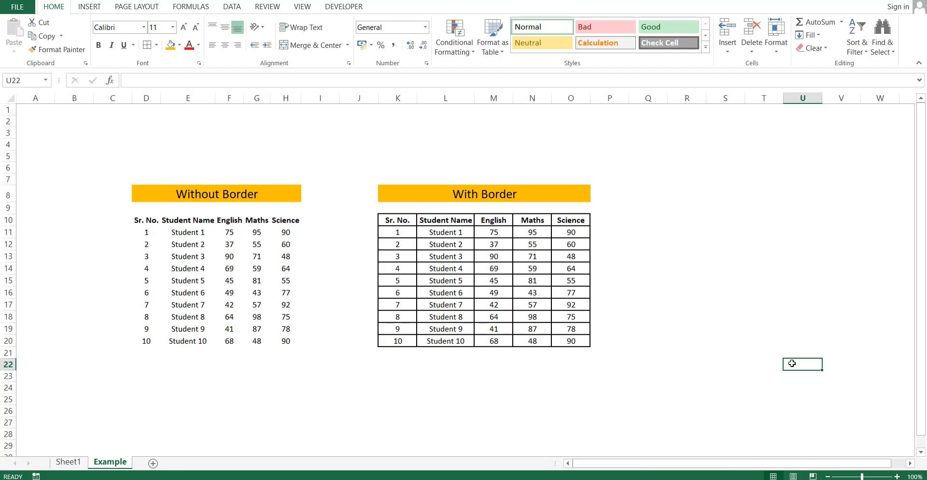